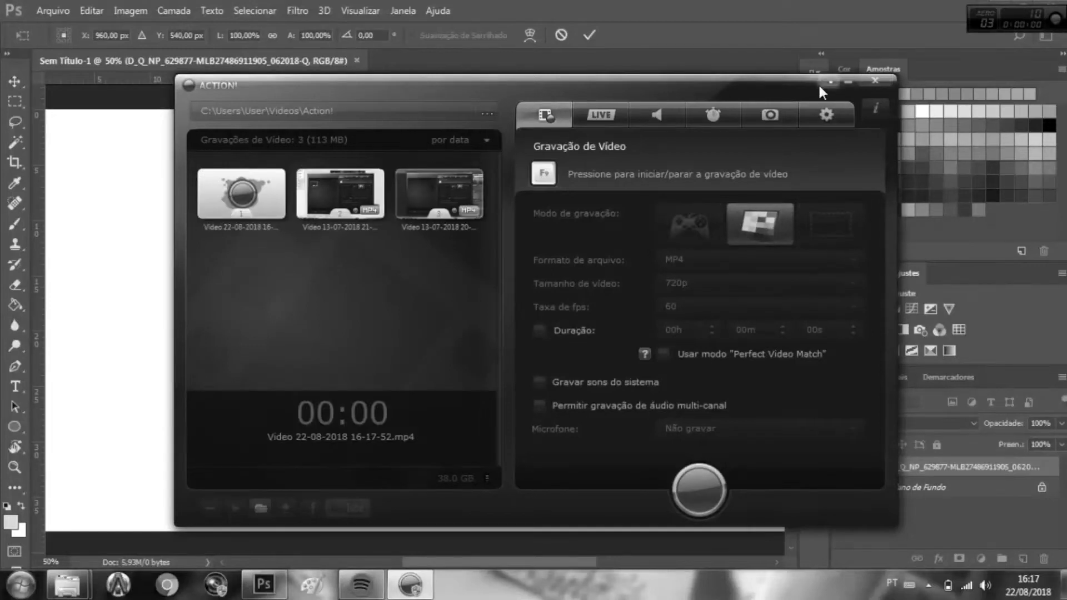
Commit the product image placement and stretch the ink-cloud image to fill the canvas.
{"action": "left_click", "coordinate": [848, 81]}
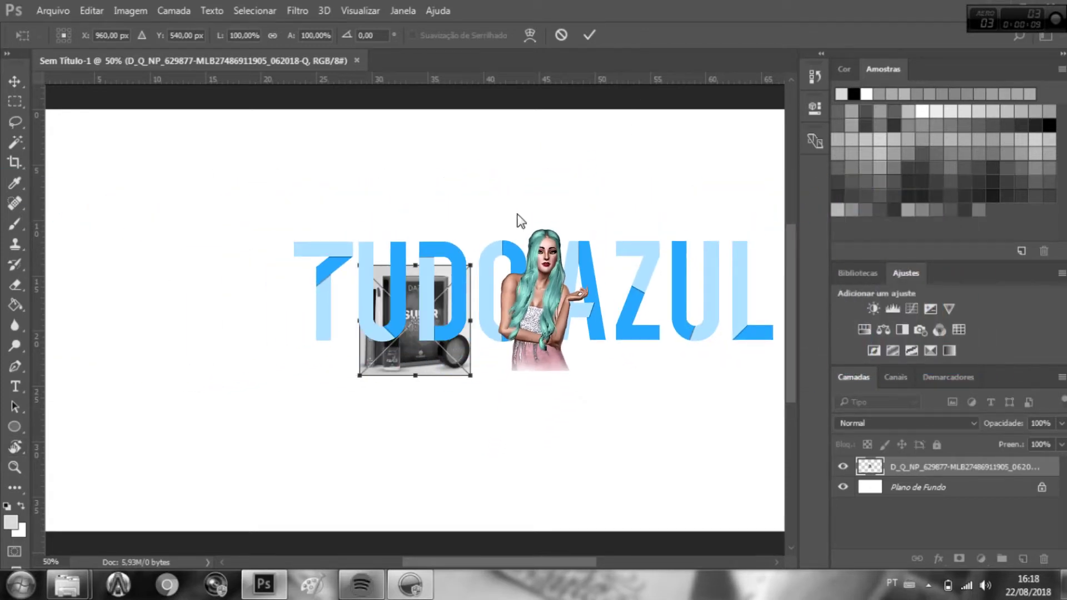
{"action": "key", "text": "Return"}
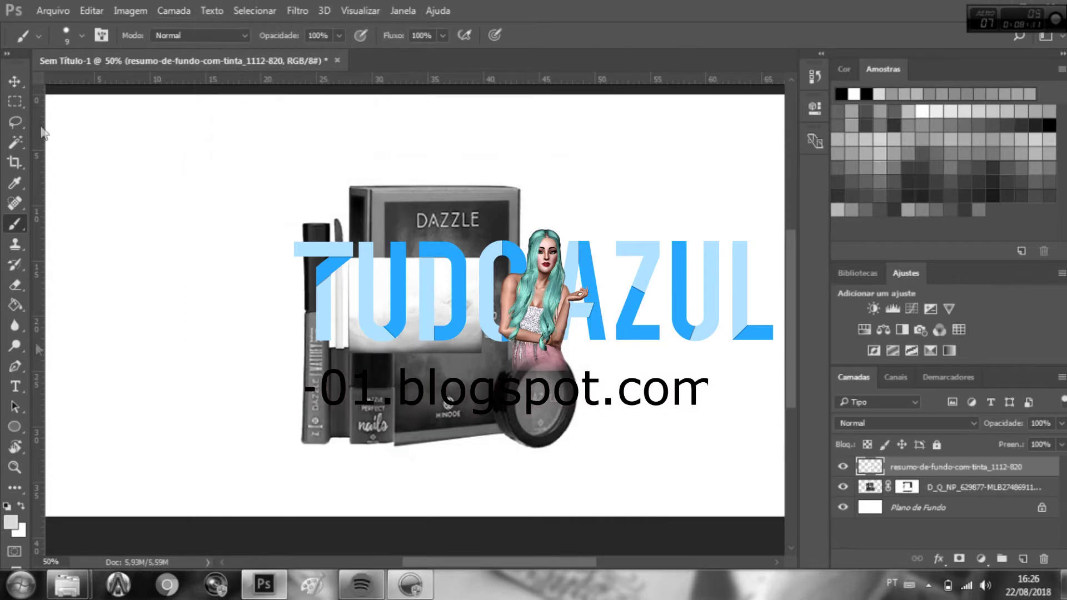
{"action": "key", "text": "ctrl+t"}
{"action": "left_click_drag", "start_coordinate": [631, 317], "coordinate": [536, 424]}
{"action": "left_click_drag", "start_coordinate": [608, 281], "coordinate": [702, 87]}
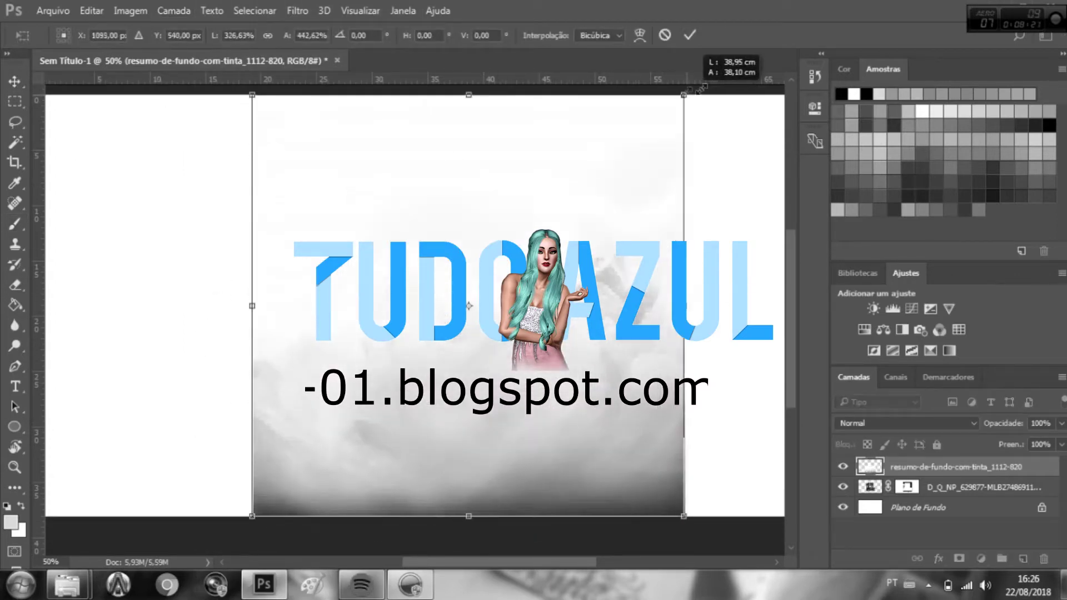
{"action": "key", "text": "Return"}
Tint the ink cloud with Hue/Saturation (+12 hue, +16 saturation) and try other layer blend modes.
{"action": "key", "text": "ctrl+u"}
{"action": "mouse_move", "coordinate": [690, 316]}
{"action": "left_mouse_down"}
{"action": "mouse_move", "coordinate": [722, 315]}
{"action": "mouse_move", "coordinate": [688, 316]}
{"action": "mouse_move", "coordinate": [700, 318]}
{"action": "left_mouse_up"}
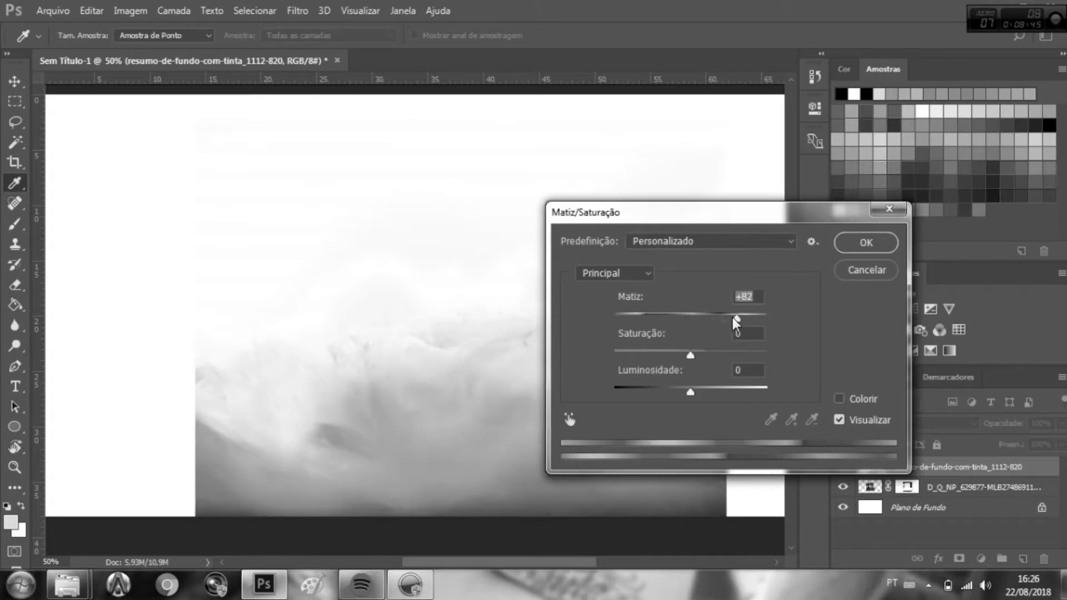
{"action": "left_click_drag", "start_coordinate": [690, 355], "coordinate": [703, 355]}
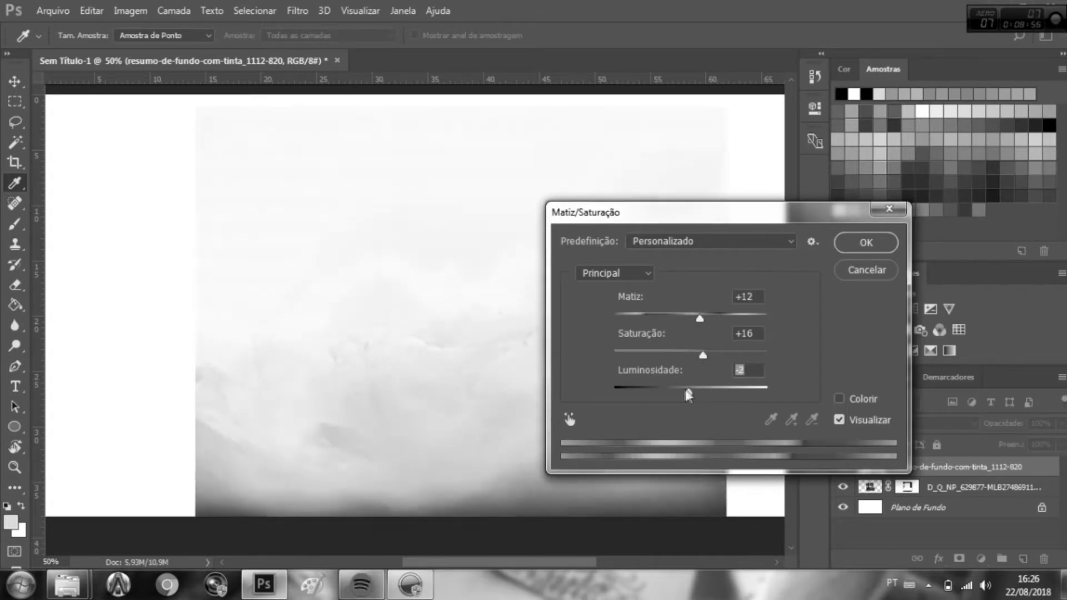
{"action": "left_click", "coordinate": [865, 242]}
{"action": "left_click", "coordinate": [911, 422]}
{"action": "left_click", "coordinate": [872, 214]}
{"action": "left_click", "coordinate": [882, 425]}
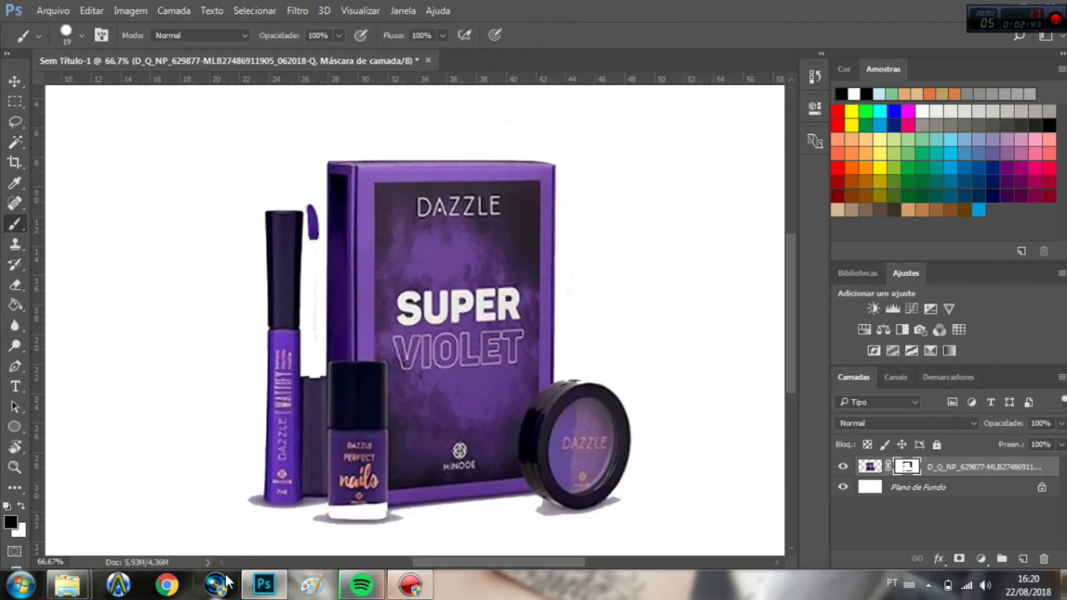
Paint white on the layer mask to bring back the lip-gloss wand beside the mascara.
{"action": "key", "text": "x"}
{"action": "left_click_drag", "start_coordinate": [314, 244], "coordinate": [313, 363]}
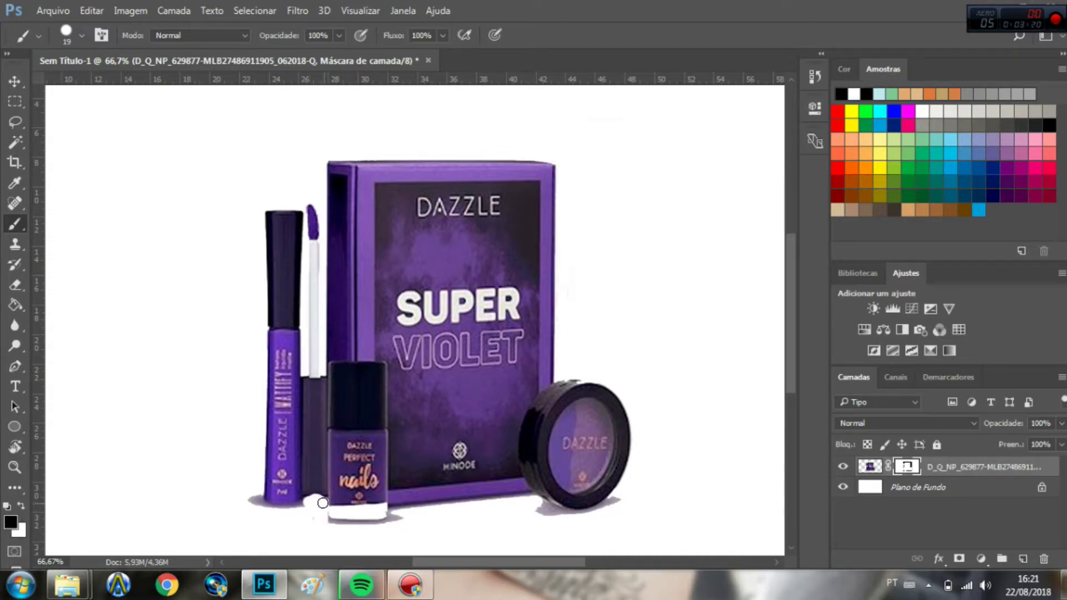
{"action": "scroll", "coordinate": [323, 503], "scroll_direction": "up", "scroll_amount": 1}
{"action": "scroll", "coordinate": [236, 389], "scroll_direction": "down", "scroll_amount": 3}
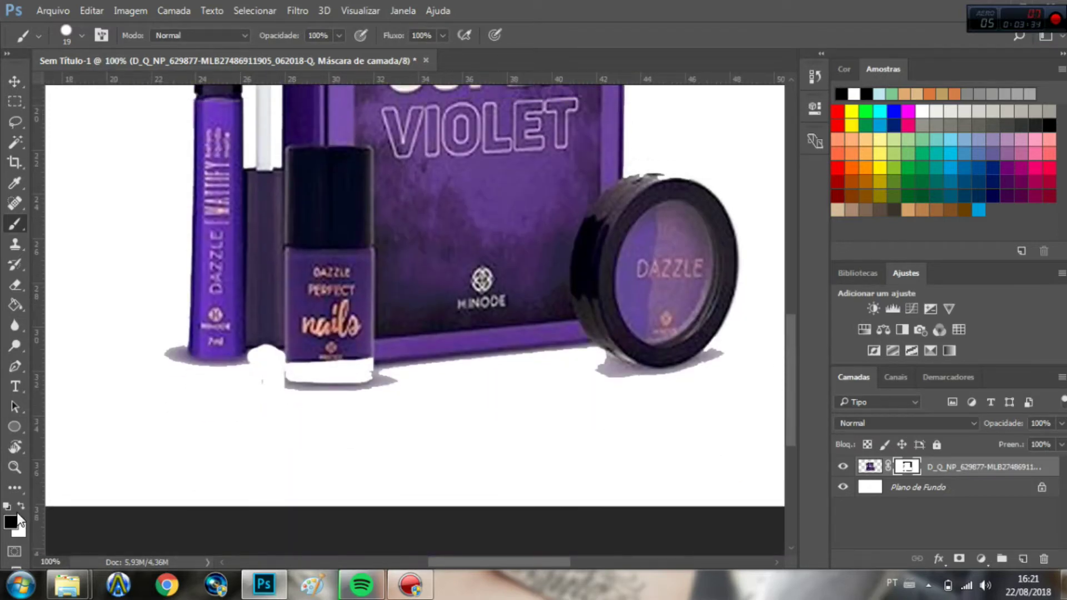
Mask out the area at the mascara base using a pen-path selection.
{"action": "key", "text": "x"}
{"action": "key", "text": "p"}
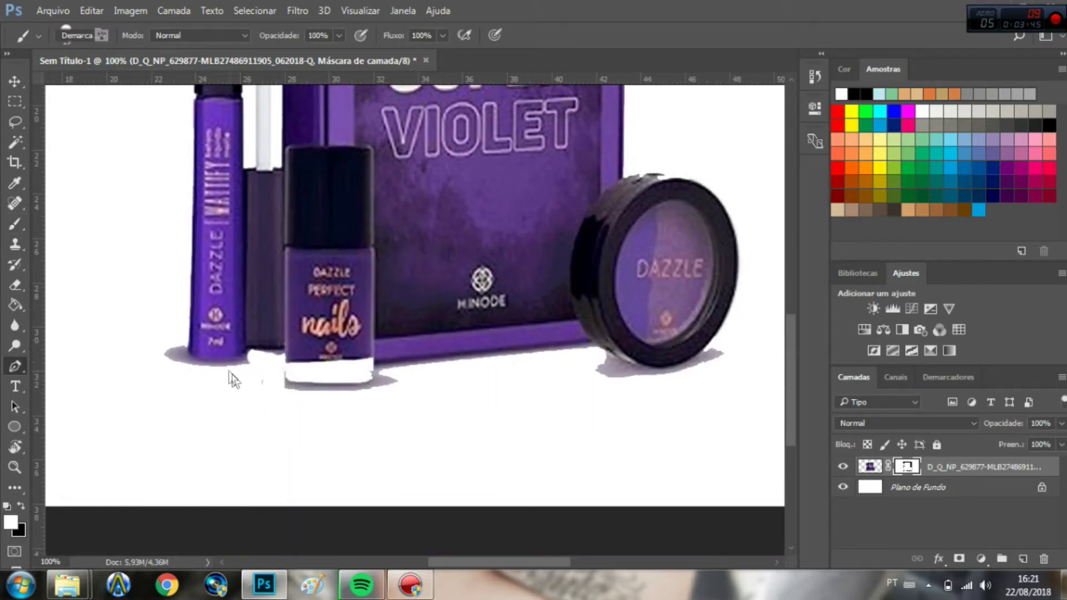
{"action": "left_click", "coordinate": [152, 390]}
{"action": "right_click", "coordinate": [247, 356]}
{"action": "left_click", "coordinate": [305, 239]}
{"action": "left_click", "coordinate": [637, 162]}
{"action": "key", "text": "Delete"}
{"action": "key", "text": "ctrl+d"}
{"action": "key", "text": "m"}
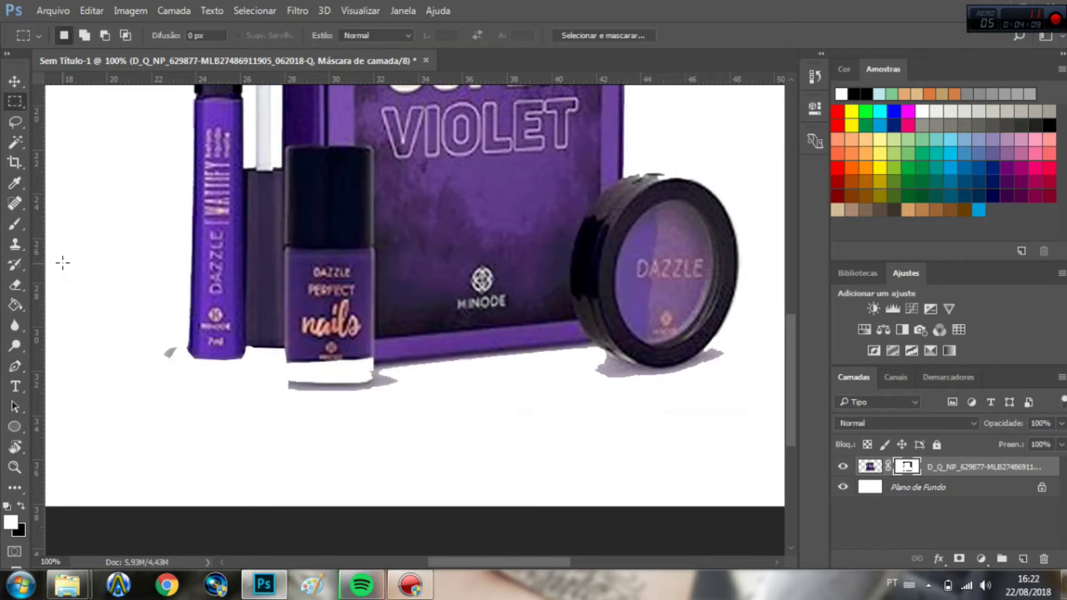
Brush away grey smudges by the mascara and under the nail-polish bottle, keeping the compact's lower rim.
{"action": "left_click", "coordinate": [15, 223]}
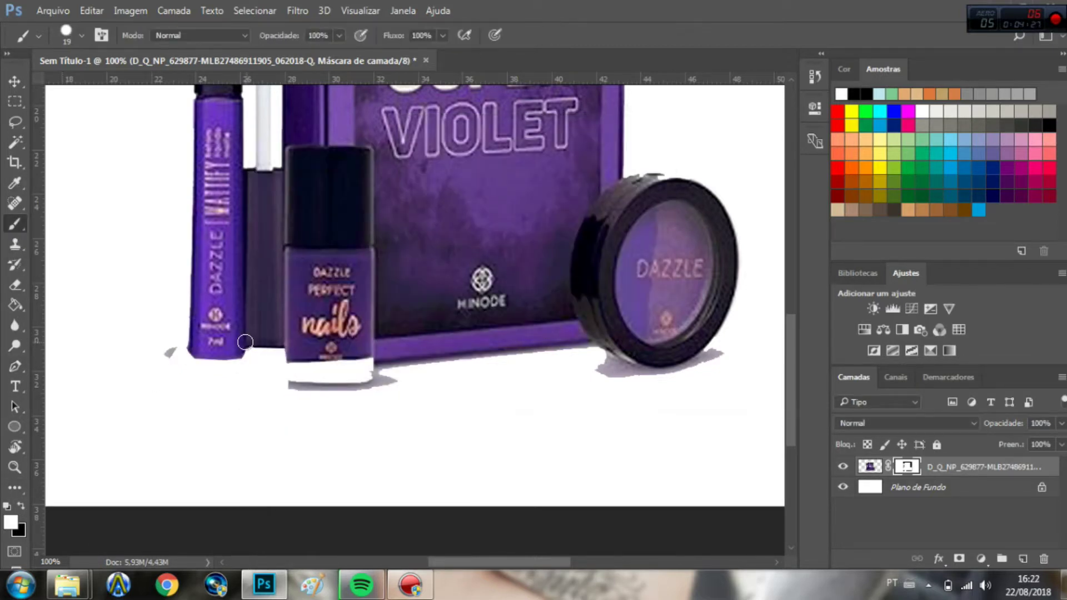
{"action": "key", "text": "x"}
{"action": "left_click_drag", "start_coordinate": [166, 352], "coordinate": [180, 351]}
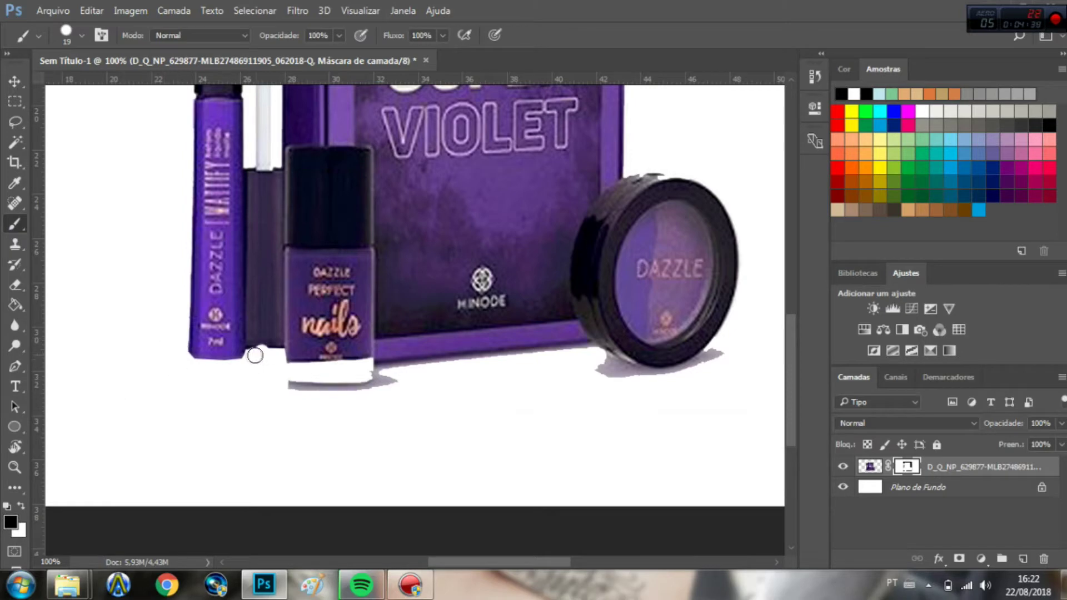
{"action": "key", "text": "x"}
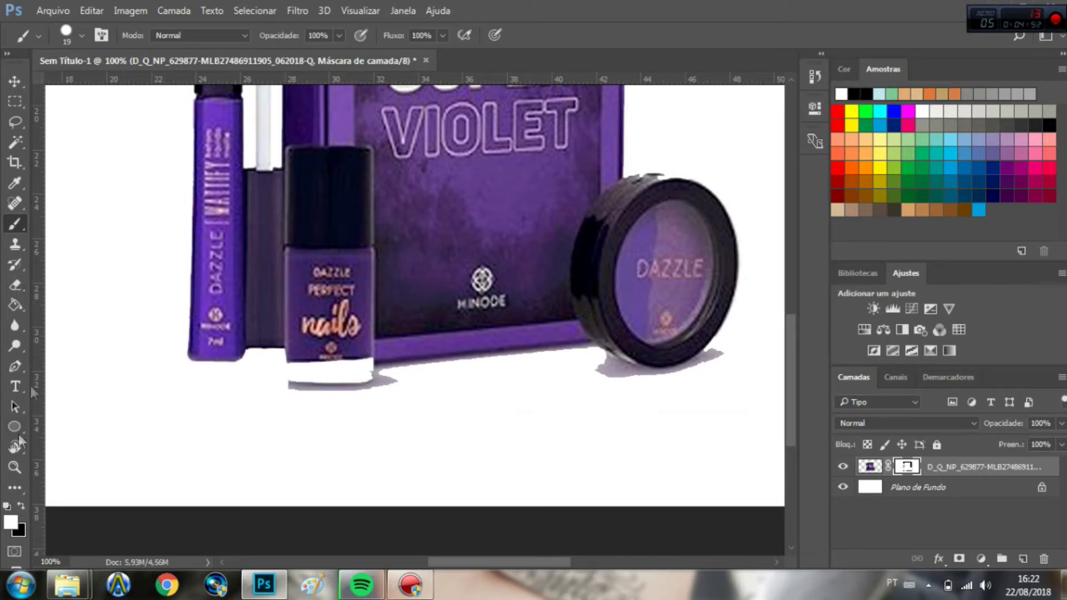
{"action": "key", "text": "x"}
{"action": "mouse_move", "coordinate": [389, 381]}
{"action": "left_mouse_down"}
{"action": "mouse_move", "coordinate": [311, 389]}
{"action": "mouse_move", "coordinate": [631, 434]}
{"action": "mouse_move", "coordinate": [605, 362]}
{"action": "mouse_move", "coordinate": [705, 356]}
{"action": "mouse_move", "coordinate": [636, 374]}
{"action": "mouse_move", "coordinate": [656, 378]}
{"action": "left_mouse_up"}
{"action": "left_click", "coordinate": [20, 519]}
{"action": "key", "text": "Escape"}
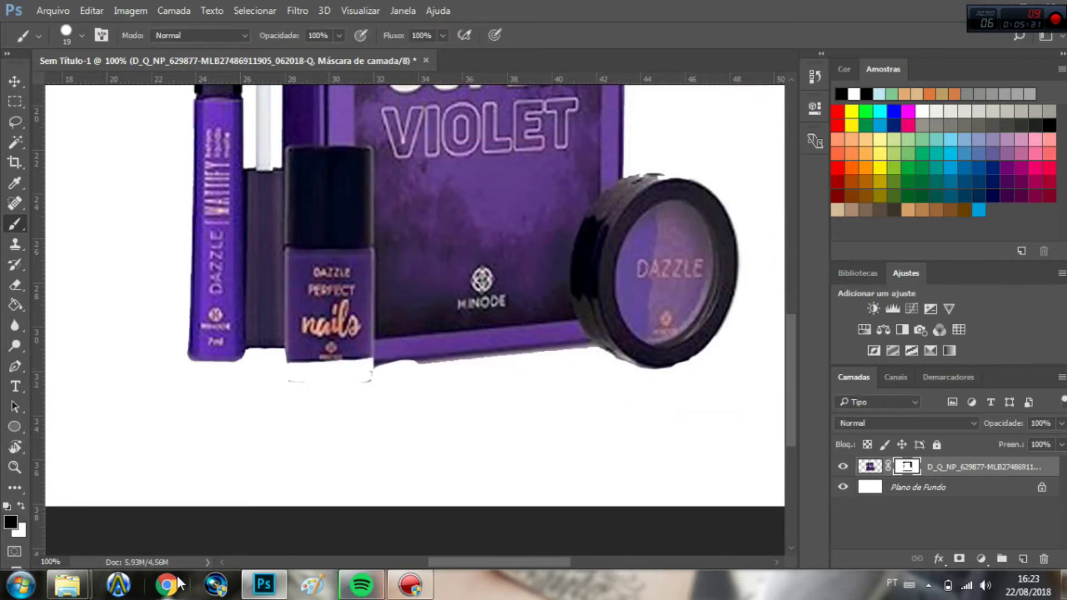
{"action": "key", "text": "x"}
{"action": "left_click", "coordinate": [661, 361]}
{"action": "key", "text": "x"}
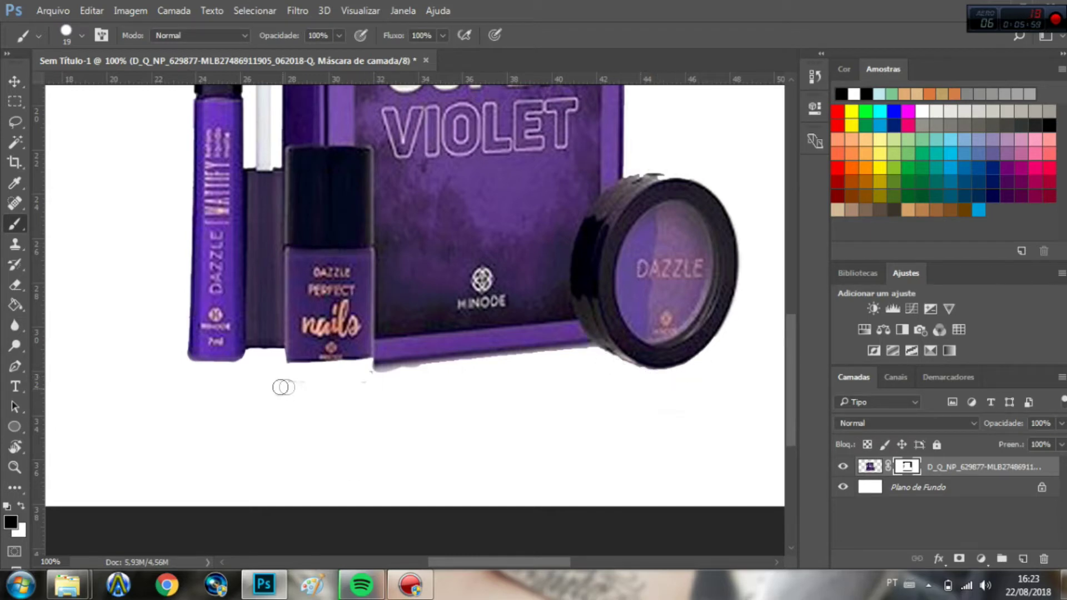
Outline the shadow below the palette box with a pen path and mask it out.
{"action": "right_click", "coordinate": [15, 367]}
{"action": "left_click", "coordinate": [83, 363]}
{"action": "left_click", "coordinate": [594, 341]}
{"action": "left_click", "coordinate": [446, 396]}
{"action": "left_click", "coordinate": [375, 382]}
{"action": "key", "text": "Return"}
{"action": "left_click", "coordinate": [21, 505]}
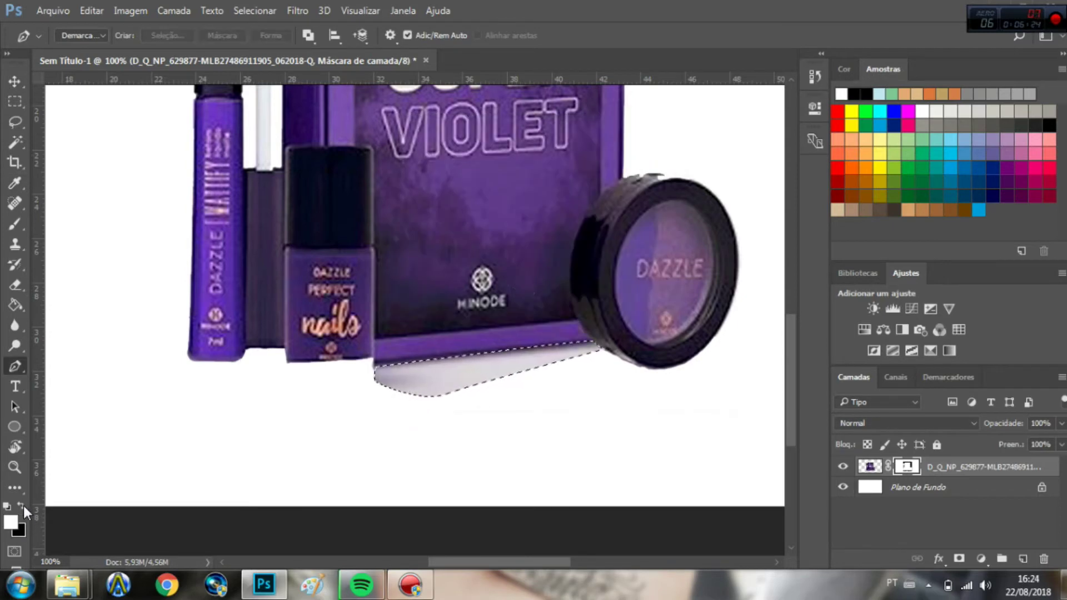
{"action": "key", "text": "w"}
{"action": "left_click", "coordinate": [15, 224]}
{"action": "key", "text": "ctrl+d"}
{"action": "left_click", "coordinate": [374, 377]}
{"action": "key", "text": "x"}
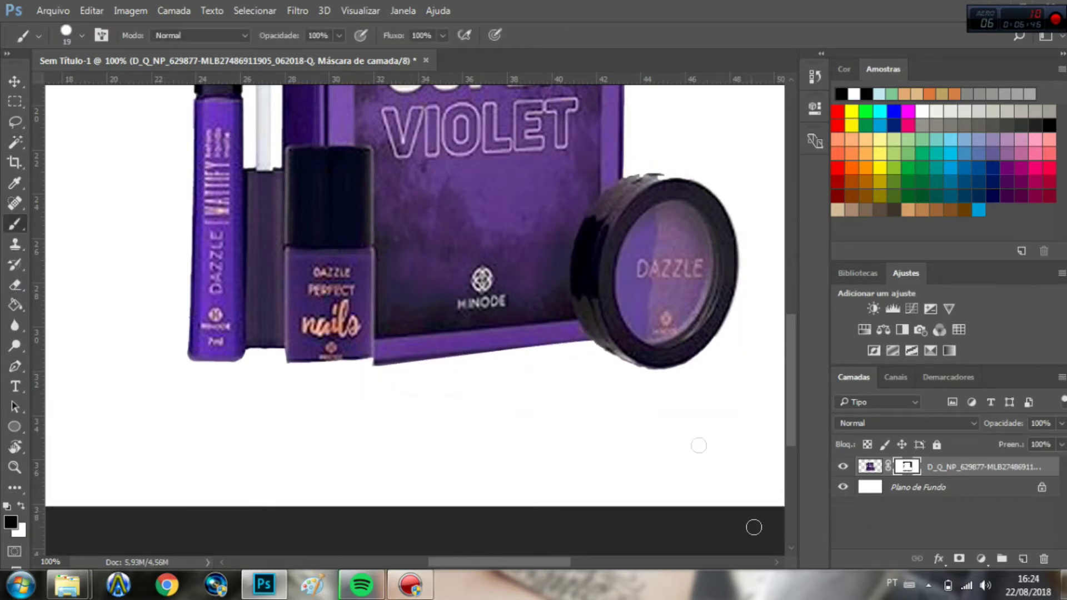
Touch up the mask under the nail-polish bottle with a 9 px brush, then zoom out.
{"action": "key", "text": "x"}
{"action": "left_click_drag", "start_coordinate": [294, 358], "coordinate": [305, 364]}
{"action": "key", "text": "x"}
{"action": "scroll", "coordinate": [302, 389], "scroll_direction": "up", "scroll_amount": 5}
{"action": "scroll", "coordinate": [294, 309], "scroll_direction": "up", "scroll_amount": 5}
{"action": "left_click", "coordinate": [81, 35]}
{"action": "double_click", "coordinate": [94, 90]}
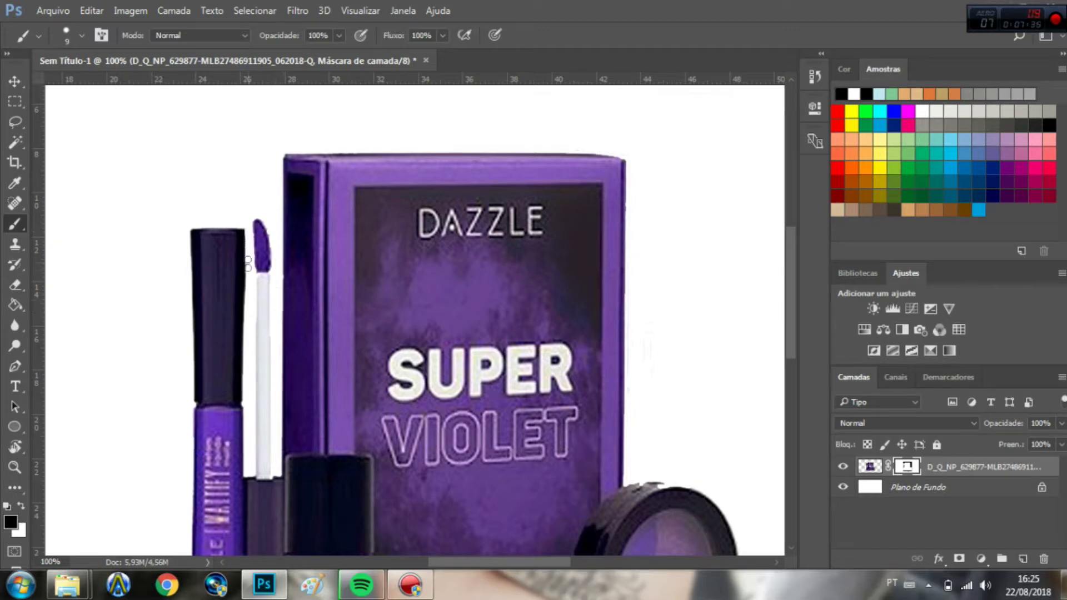
{"action": "key", "text": "ctrl+minus"}
{"action": "key", "text": "ctrl+minus"}
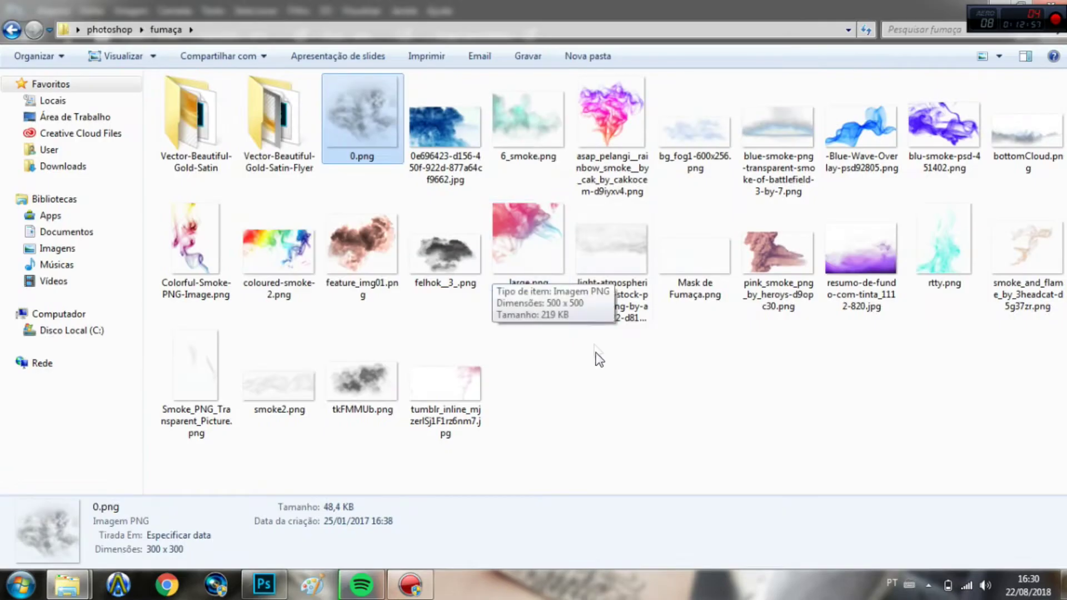
Place and rasterize the feature_img01 smoke, recolour it purple and enlarge it around the products.
{"action": "left_click_drag", "start_coordinate": [361, 244], "coordinate": [359, 312]}
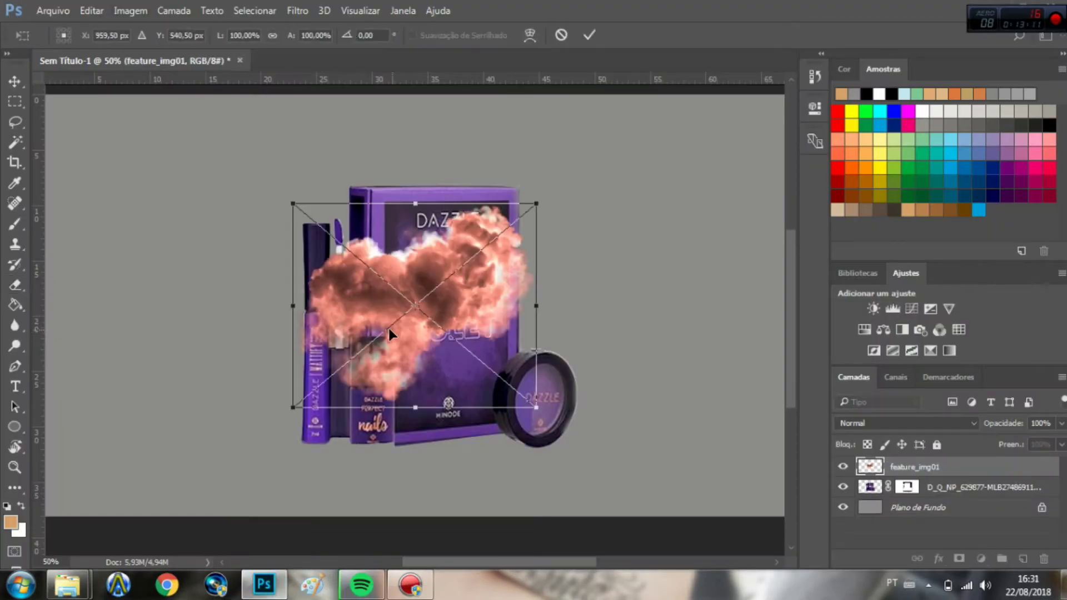
{"action": "key", "text": "Return"}
{"action": "left_click", "coordinate": [174, 10]}
{"action": "left_click", "coordinate": [480, 447]}
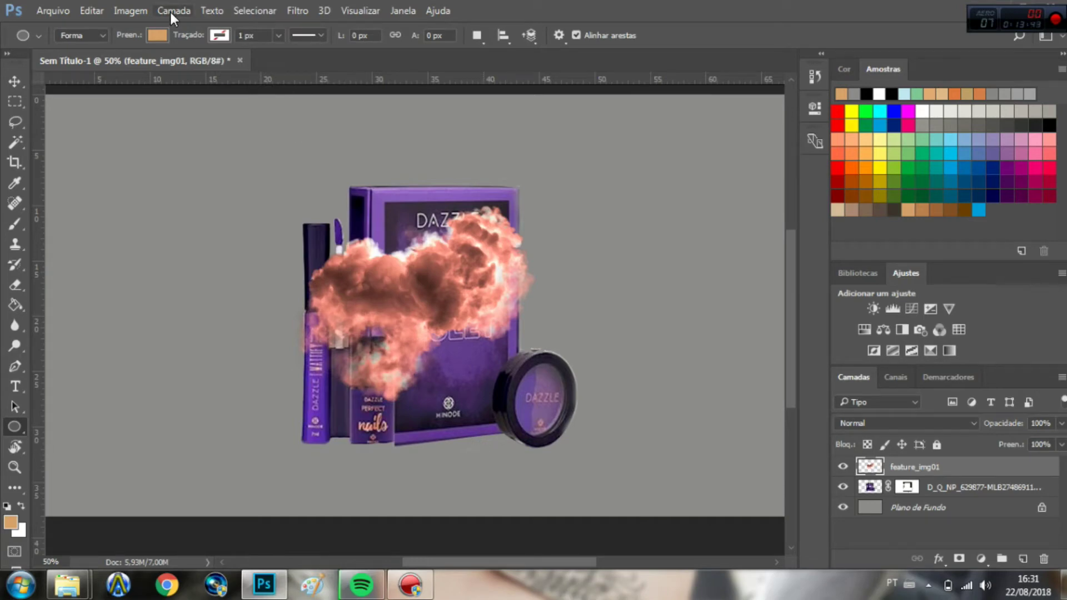
{"action": "key", "text": "ctrl+u"}
{"action": "mouse_move", "coordinate": [688, 314]}
{"action": "left_mouse_down"}
{"action": "mouse_move", "coordinate": [729, 315]}
{"action": "mouse_move", "coordinate": [629, 319]}
{"action": "left_mouse_up"}
{"action": "key", "text": "Return"}
{"action": "key", "text": "ctrl+t"}
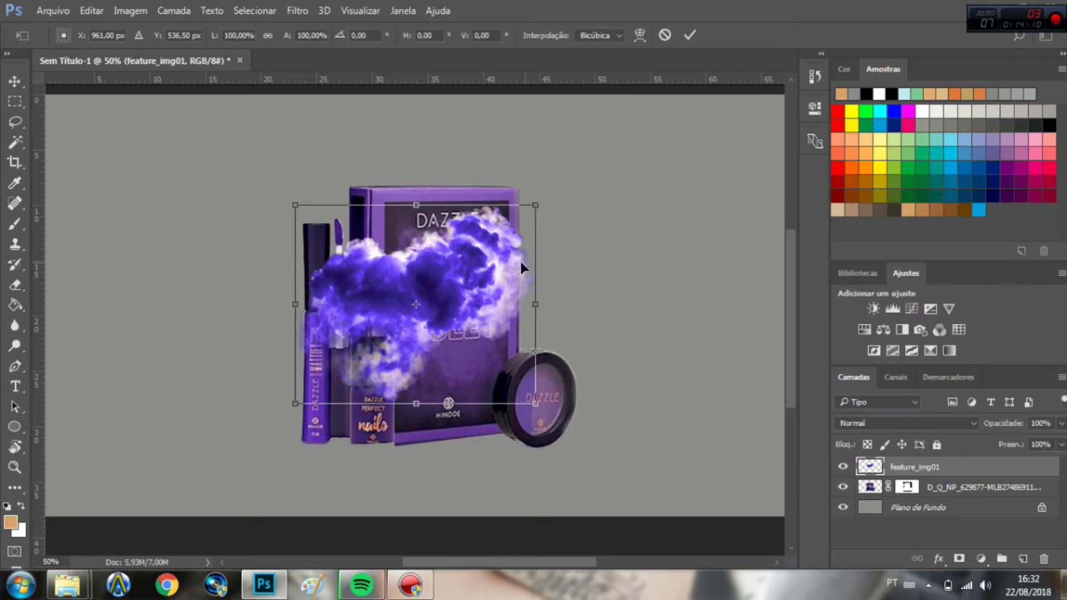
{"action": "left_click_drag", "start_coordinate": [528, 192], "coordinate": [568, 152]}
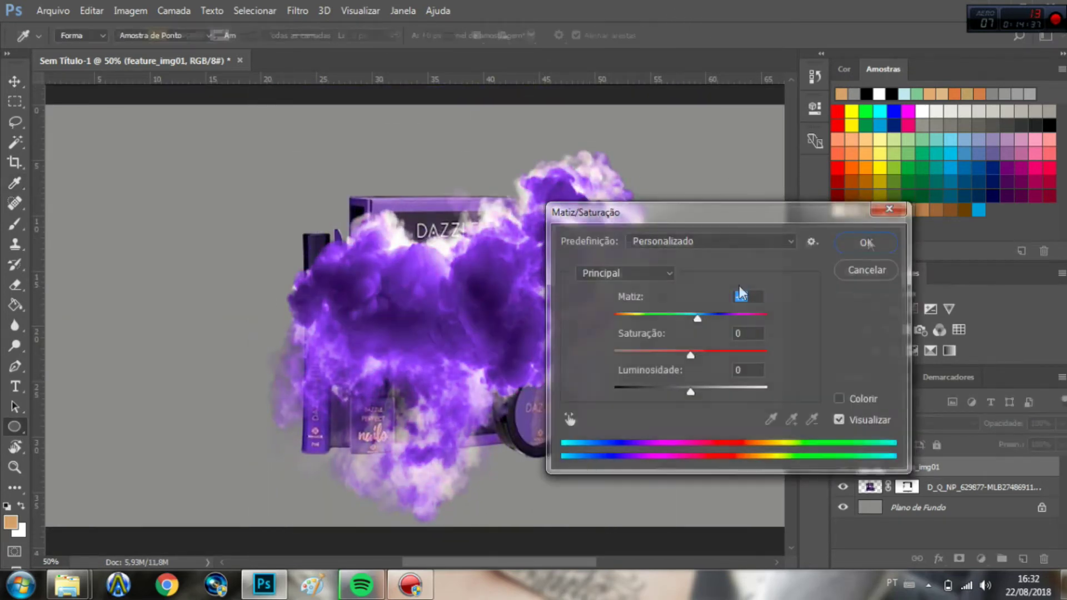
Try several blend modes on the smoke layer and settle on Sobrepor (Overlay).
{"action": "left_click", "coordinate": [906, 423]}
{"action": "left_click", "coordinate": [856, 214]}
{"action": "left_click", "coordinate": [906, 423]}
{"action": "left_click", "coordinate": [865, 186]}
{"action": "left_click", "coordinate": [903, 423]}
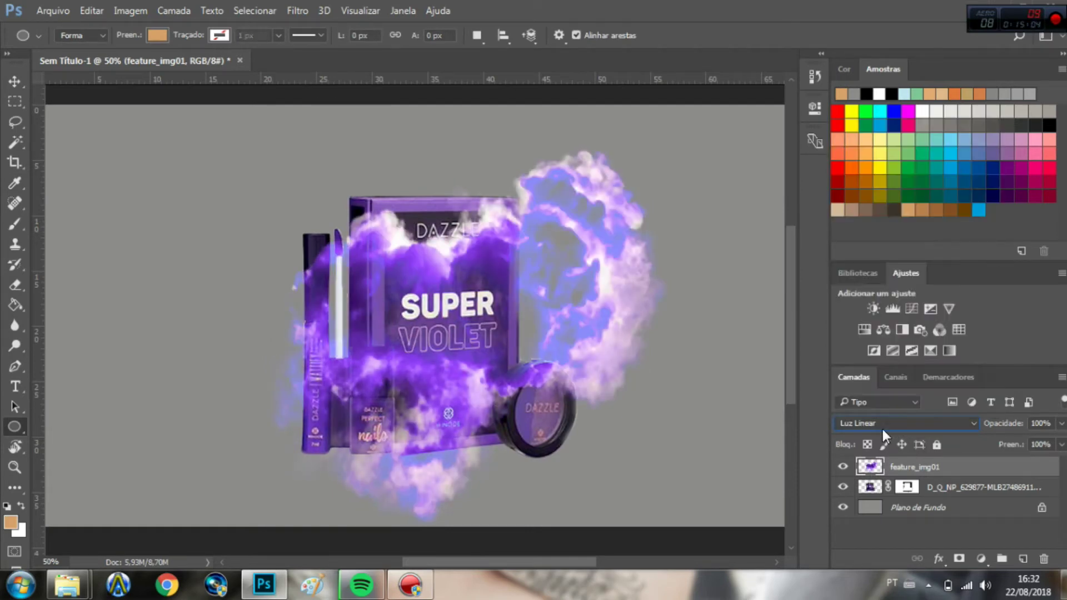
{"action": "left_click", "coordinate": [882, 423]}
{"action": "left_click", "coordinate": [861, 289]}
{"action": "left_click", "coordinate": [882, 422]}
{"action": "left_click", "coordinate": [858, 316]}
{"action": "left_click", "coordinate": [883, 418]}
{"action": "left_click", "coordinate": [850, 336]}
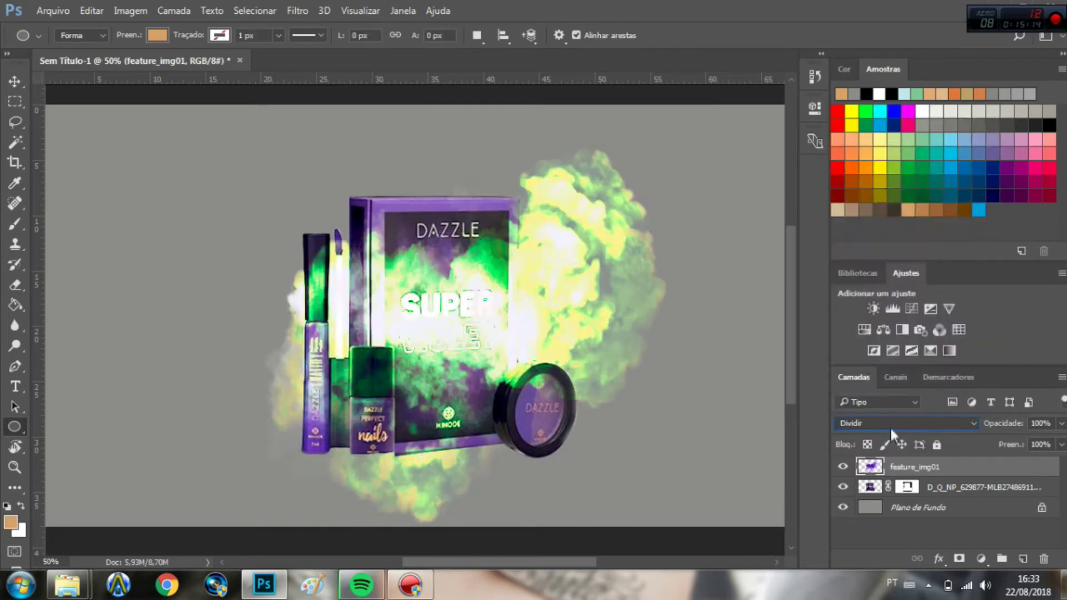
{"action": "left_click", "coordinate": [889, 425]}
{"action": "left_click", "coordinate": [866, 222]}
{"action": "left_click", "coordinate": [874, 422]}
{"action": "left_click", "coordinate": [878, 167]}
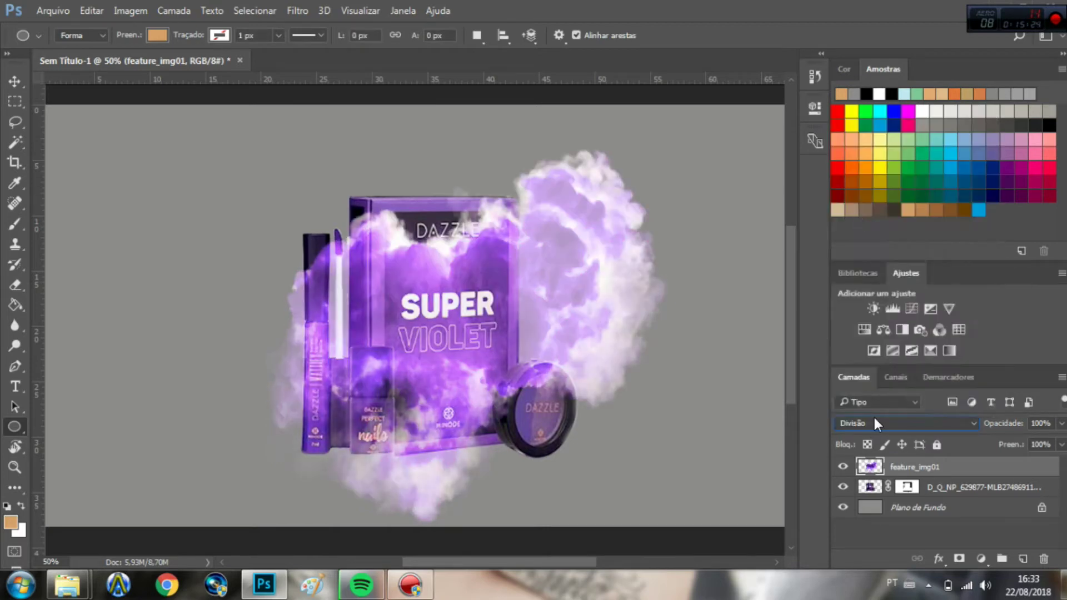
{"action": "left_click", "coordinate": [874, 418]}
{"action": "left_click", "coordinate": [884, 424]}
{"action": "left_click", "coordinate": [851, 260]}
{"action": "left_click", "coordinate": [884, 426]}
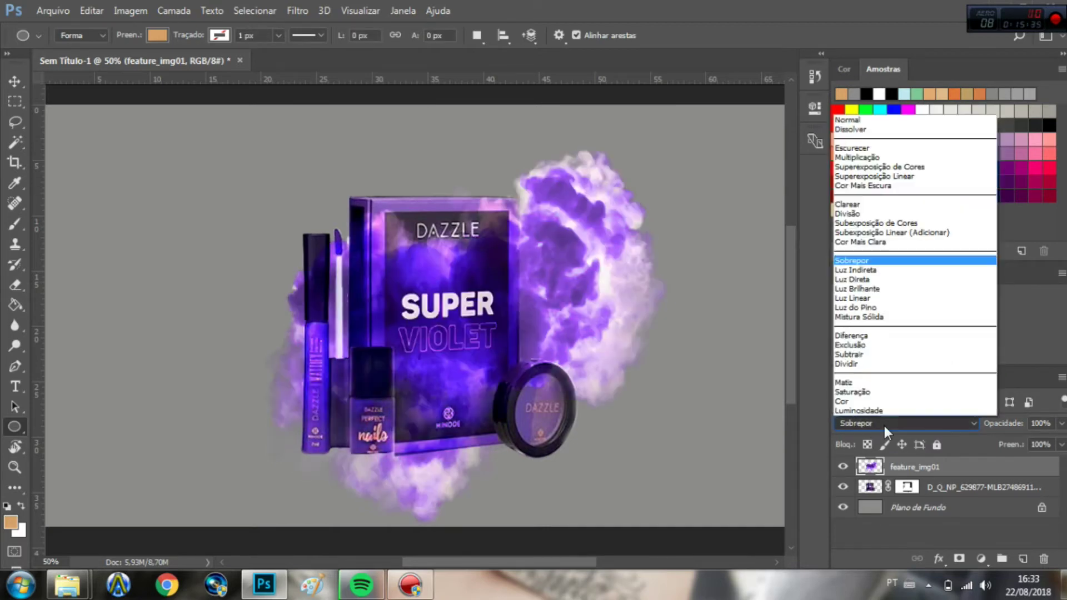
{"action": "left_click", "coordinate": [67, 584]}
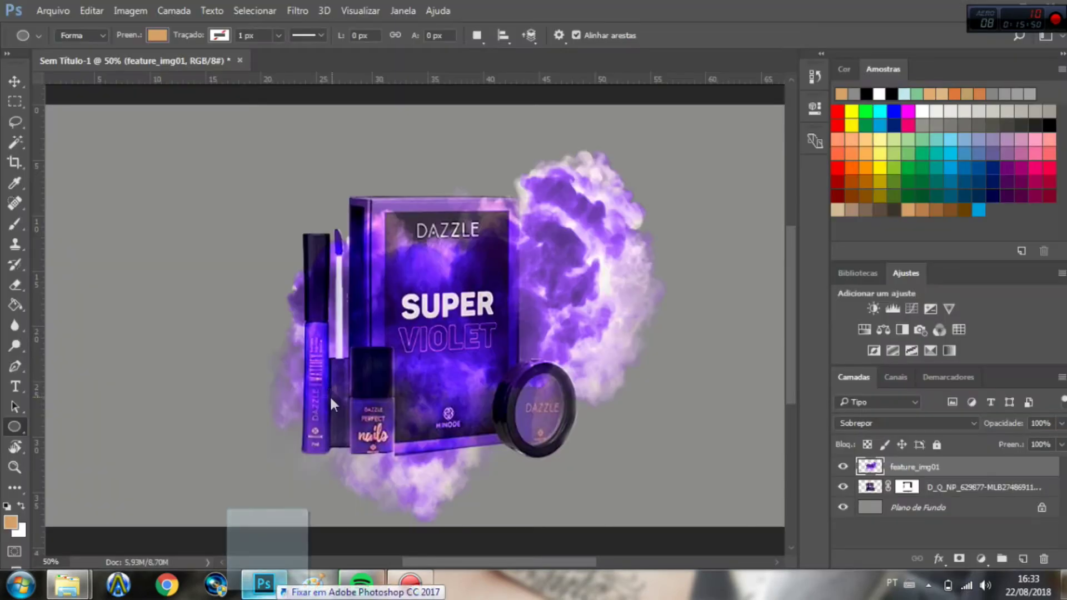
Place and rasterize 6_smoke.png, then stretch it across most of the canvas.
{"action": "left_click_drag", "start_coordinate": [331, 404], "coordinate": [334, 391]}
{"action": "left_click", "coordinate": [591, 34]}
{"action": "left_click", "coordinate": [174, 11]}
{"action": "left_click", "coordinate": [389, 326]}
{"action": "key", "text": "ctrl+t"}
{"action": "left_click_drag", "start_coordinate": [255, 190], "coordinate": [107, 131]}
{"action": "left_click_drag", "start_coordinate": [631, 488], "coordinate": [750, 534]}
{"action": "left_click_drag", "start_coordinate": [107, 330], "coordinate": [183, 331]}
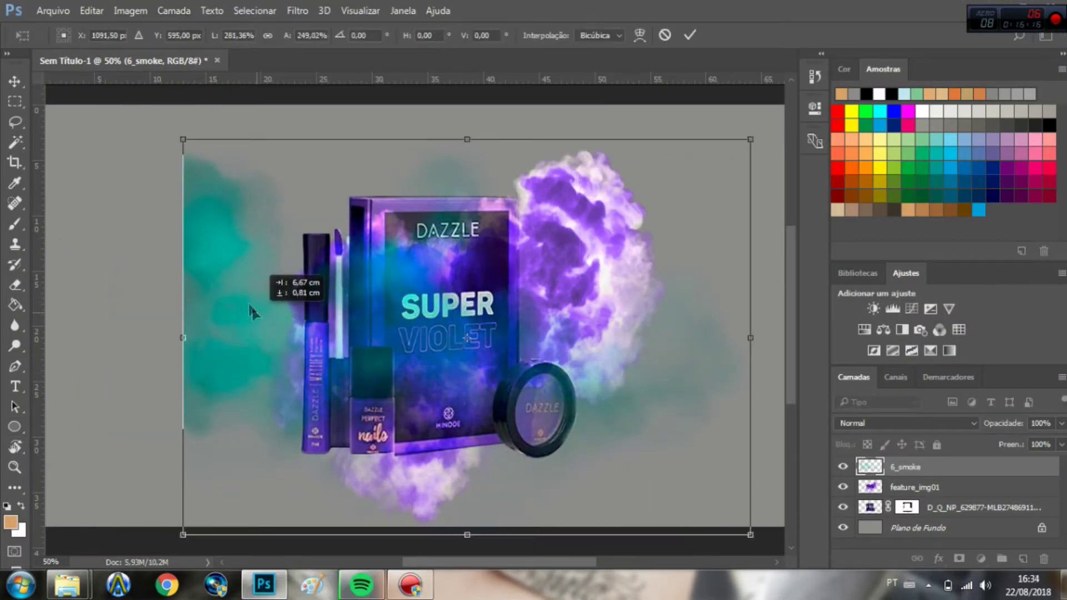
{"action": "key", "text": "Return"}
Recolour the 6_smoke layer from teal to deep purple with Hue/Saturation.
{"action": "key", "text": "ctrl+u"}
{"action": "left_click_drag", "start_coordinate": [705, 316], "coordinate": [734, 314]}
{"action": "left_click_drag", "start_coordinate": [690, 354], "coordinate": [715, 354]}
{"action": "left_click_drag", "start_coordinate": [690, 392], "coordinate": [678, 393]}
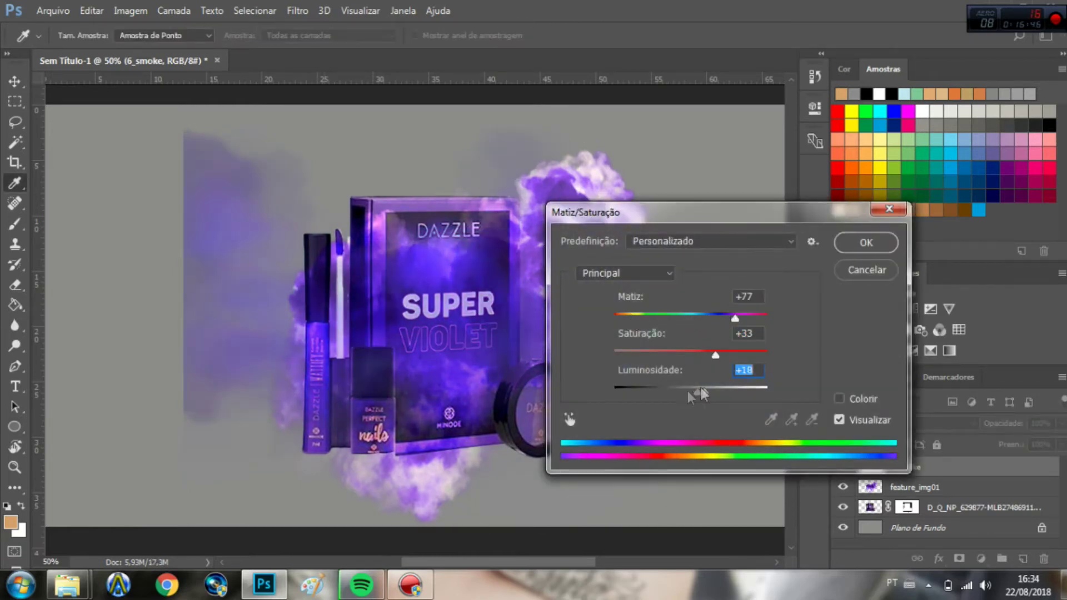
{"action": "left_click", "coordinate": [858, 242]}
{"action": "key", "text": "ctrl+minus"}
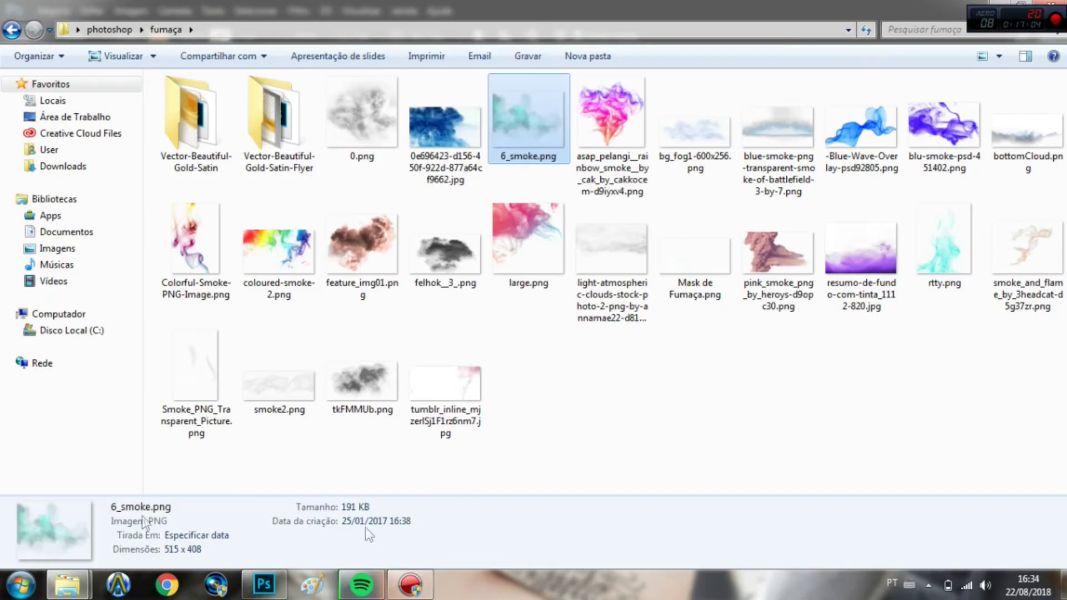
Drop bg_fog1-600x256.png into the banner, rasterize it and stretch it along the bottom.
{"action": "left_click", "coordinate": [93, 509]}
{"action": "left_click", "coordinate": [778, 128]}
{"action": "left_click", "coordinate": [671, 150]}
{"action": "left_click_drag", "start_coordinate": [671, 151], "coordinate": [399, 388]}
{"action": "key", "text": "Return"}
{"action": "left_click", "coordinate": [174, 11]}
{"action": "mouse_move", "coordinate": [230, 326]}
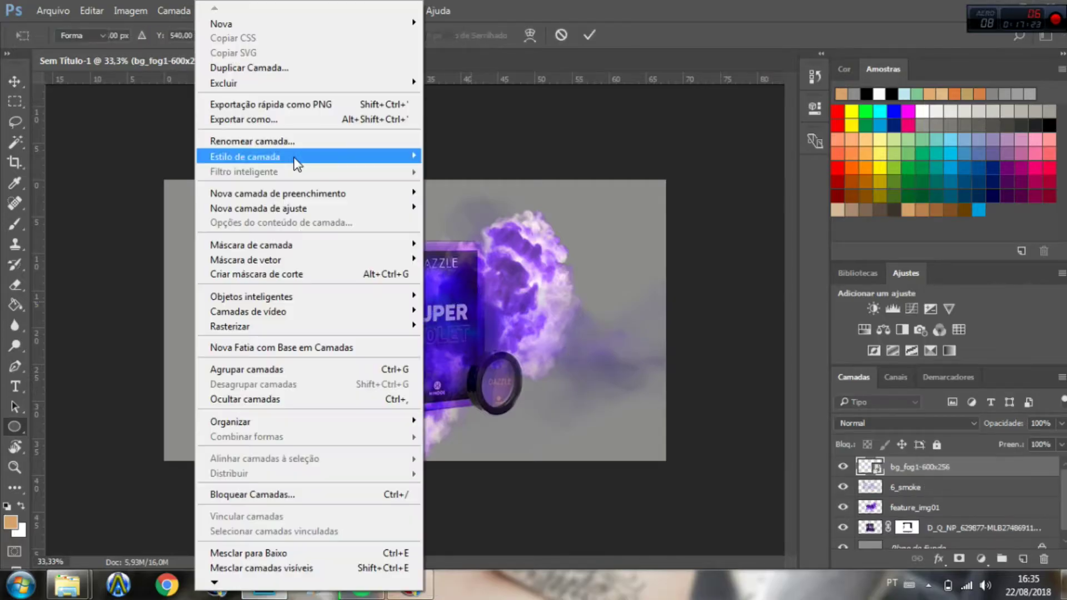
{"action": "left_click", "coordinate": [510, 450]}
{"action": "key", "text": "ctrl+t"}
{"action": "mouse_move", "coordinate": [548, 357]}
{"action": "left_mouse_down"}
{"action": "mouse_move", "coordinate": [649, 492]}
{"action": "mouse_move", "coordinate": [528, 386]}
{"action": "left_mouse_up"}
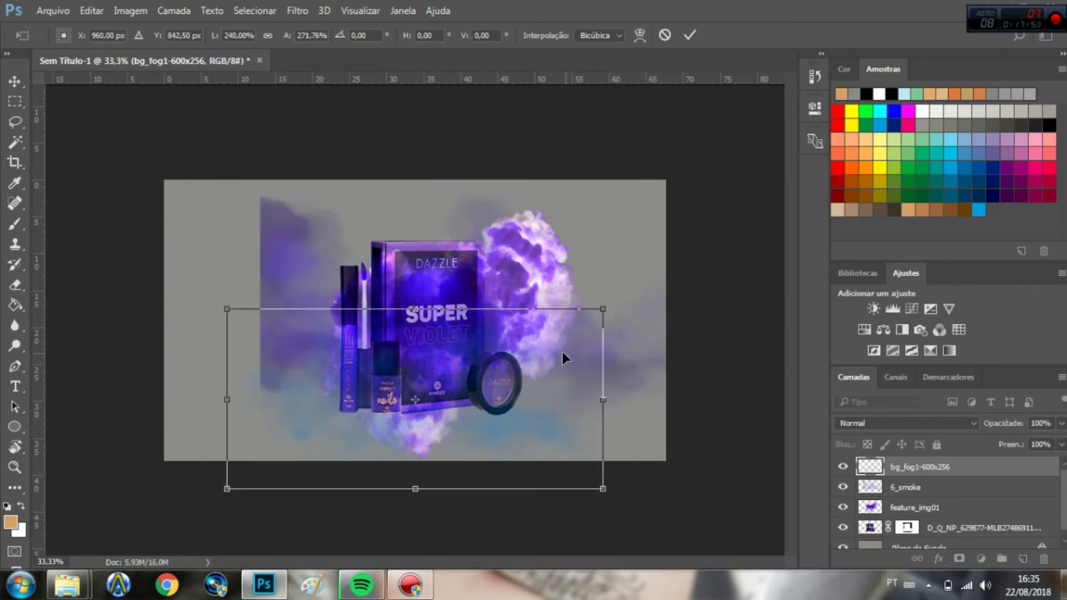
{"action": "key", "text": "Return"}
{"action": "key", "text": "u"}
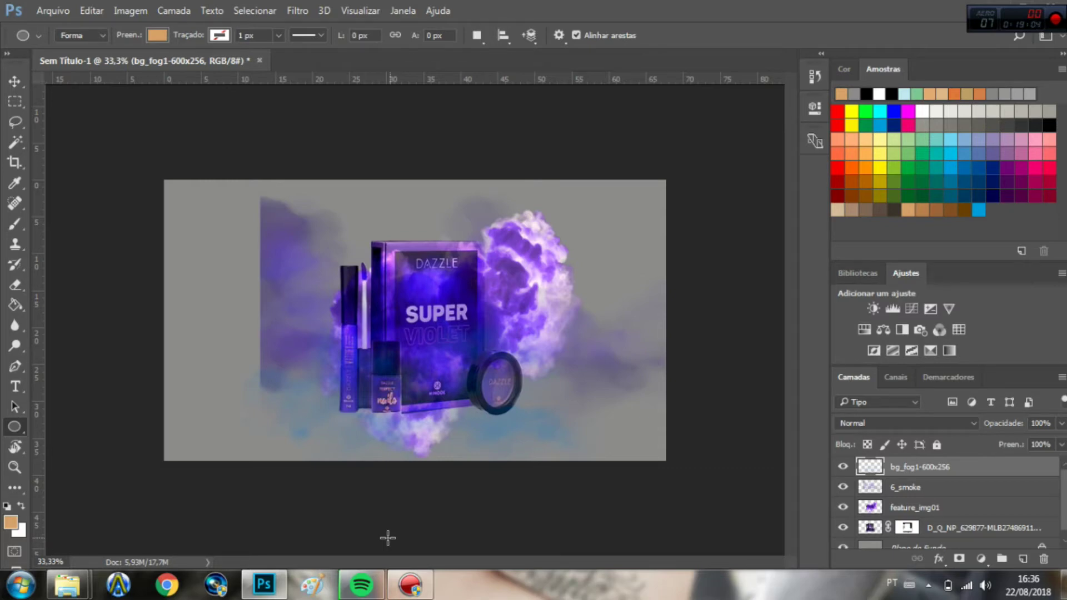
{"action": "left_click", "coordinate": [271, 508]}
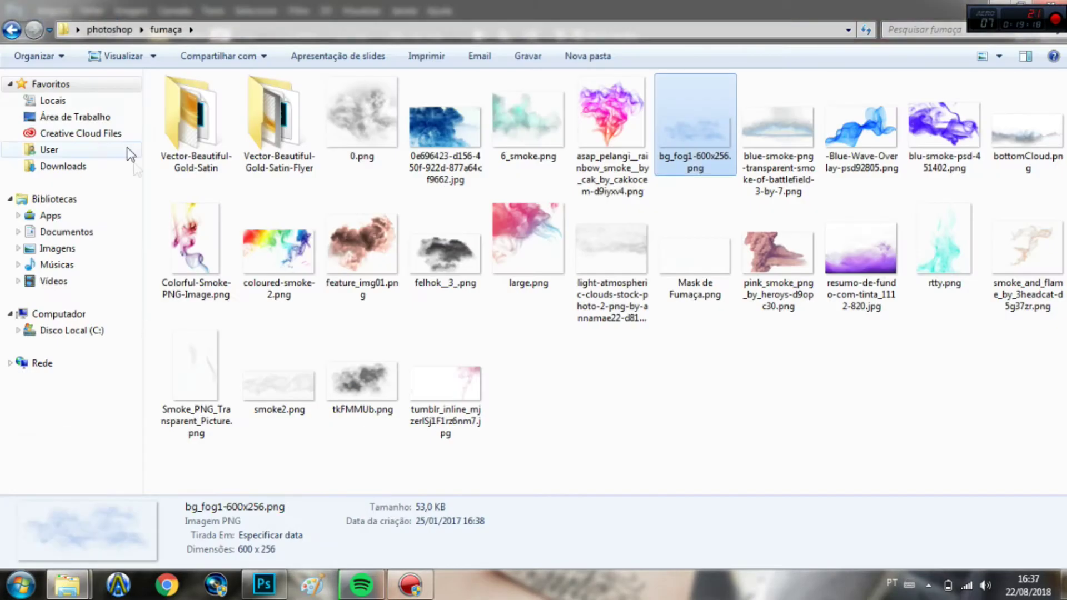
Place and rasterize the hinode-logo PNG, scaled down at the upper left above the products.
{"action": "left_click", "coordinate": [78, 29]}
{"action": "left_click", "coordinate": [105, 169]}
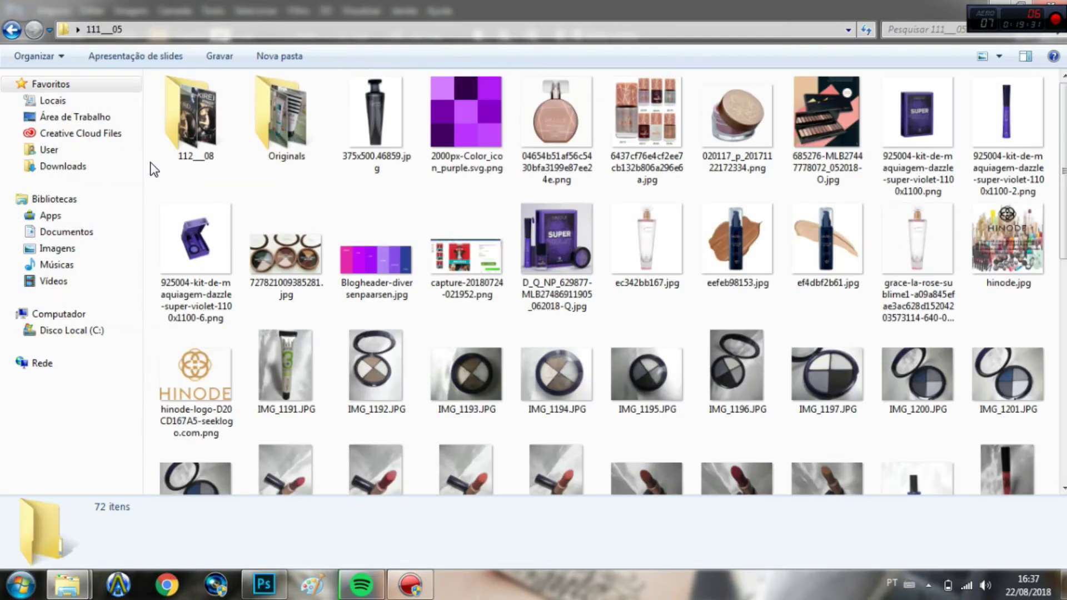
{"action": "mouse_move", "coordinate": [1058, 167]}
{"action": "left_mouse_down"}
{"action": "mouse_move", "coordinate": [1059, 389]}
{"action": "mouse_move", "coordinate": [1059, 167]}
{"action": "left_mouse_up"}
{"action": "mouse_move", "coordinate": [190, 392]}
{"action": "left_mouse_down"}
{"action": "mouse_move", "coordinate": [264, 583]}
{"action": "mouse_move", "coordinate": [314, 349]}
{"action": "left_mouse_up"}
{"action": "left_click_drag", "start_coordinate": [385, 300], "coordinate": [358, 282]}
{"action": "left_click", "coordinate": [174, 10]}
{"action": "left_click", "coordinate": [156, 231]}
{"action": "key", "text": "ctrl+t"}
{"action": "mouse_move", "coordinate": [471, 391]}
{"action": "left_mouse_down"}
{"action": "mouse_move", "coordinate": [505, 412]}
{"action": "mouse_move", "coordinate": [325, 215]}
{"action": "mouse_move", "coordinate": [485, 415]}
{"action": "mouse_move", "coordinate": [337, 192]}
{"action": "left_mouse_up"}
{"action": "key", "text": "Return"}
Target the Background layer and choose light blue as the paint colour.
{"action": "key", "text": "u"}
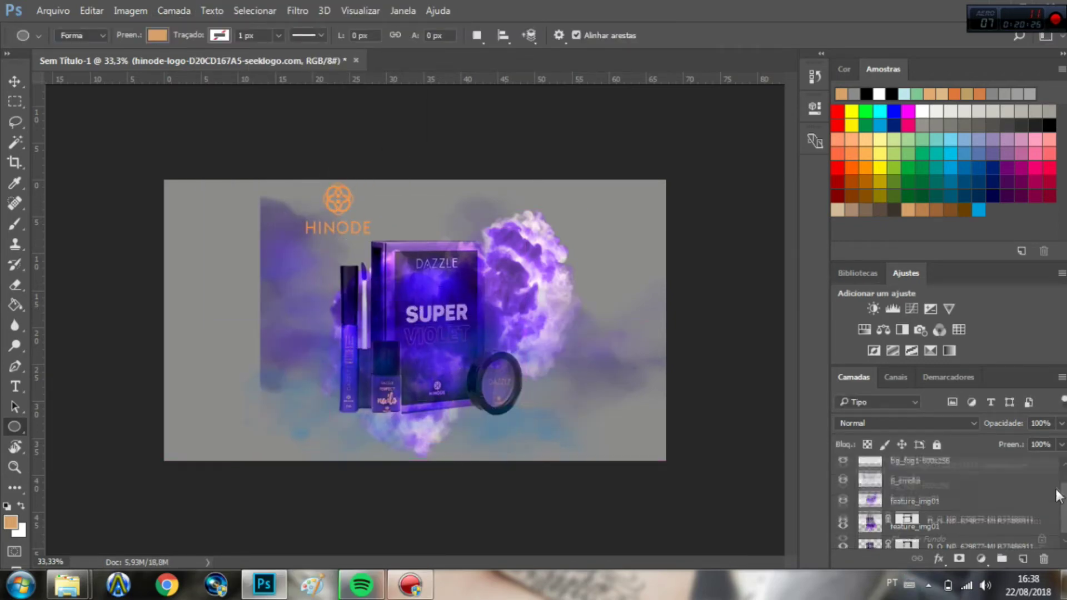
{"action": "key", "text": "alt+comma"}
{"action": "left_click", "coordinate": [904, 94]}
Fill the Background layer light blue with the Paint Bucket, then refill it grey.
{"action": "key", "text": "g"}
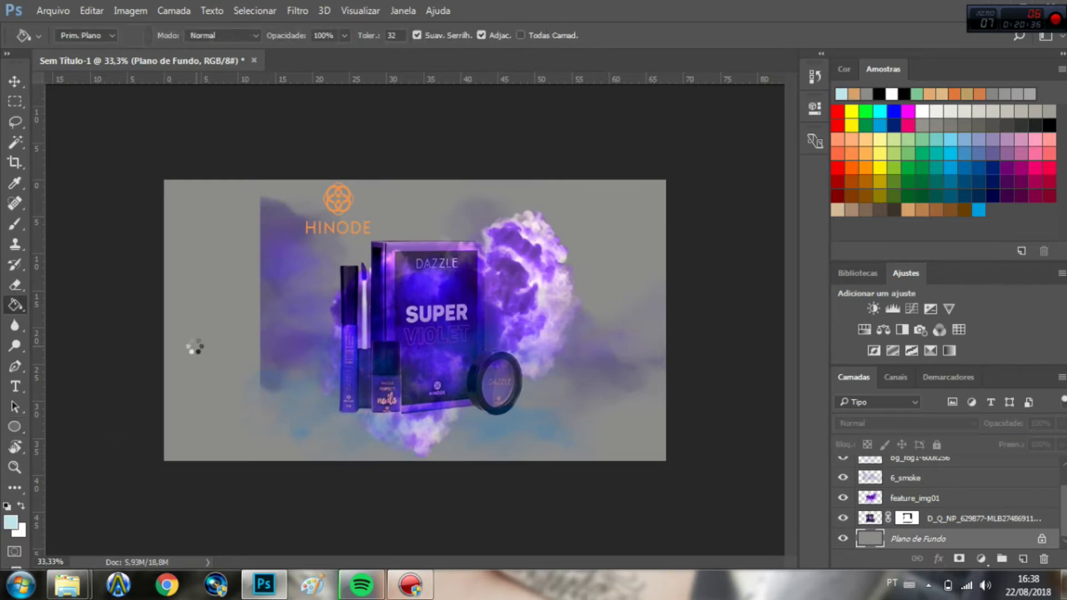
{"action": "left_click", "coordinate": [196, 348]}
{"action": "left_click", "coordinate": [868, 92]}
{"action": "left_click", "coordinate": [190, 358]}
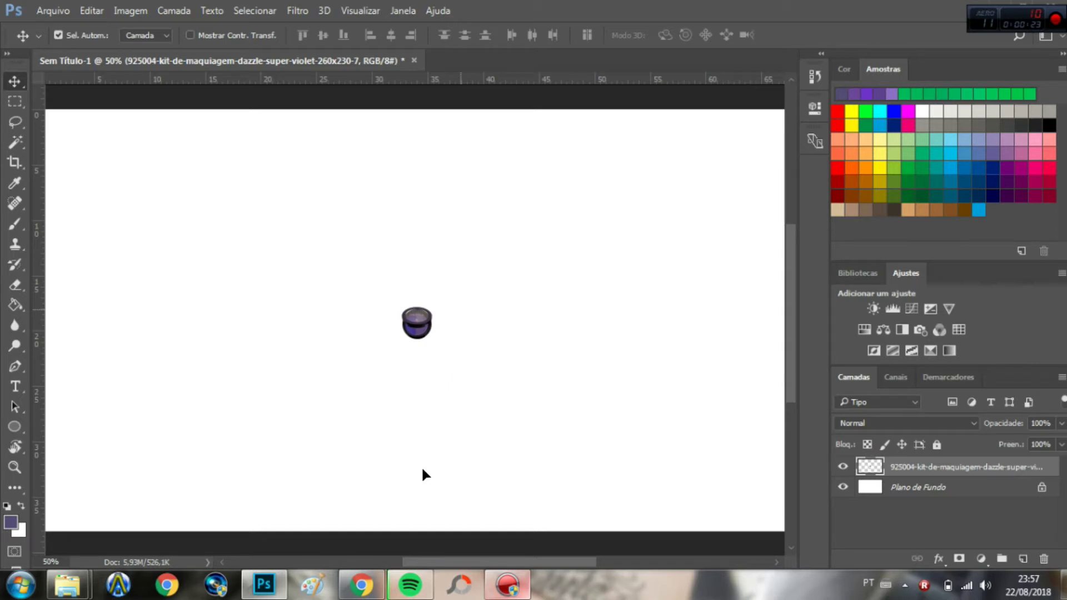
Start a free transform on the eyeshadow compact layer to scale it up.
{"action": "key", "text": "ctrl+t"}
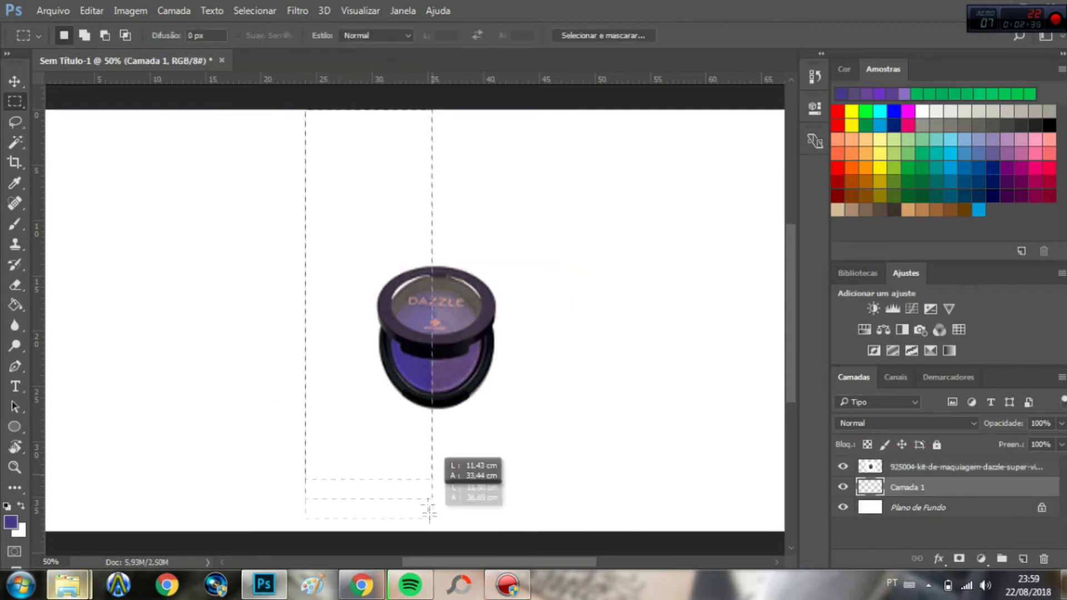
Select a full-height column over the compact's left half and fill it dark purple.
{"action": "left_click_drag", "start_coordinate": [306, 110], "coordinate": [432, 517]}
{"action": "right_click", "coordinate": [370, 409]}
{"action": "left_click", "coordinate": [467, 268]}
{"action": "left_click_drag", "start_coordinate": [305, 110], "coordinate": [317, 113]}
{"action": "left_click_drag", "start_coordinate": [433, 516], "coordinate": [433, 531]}
{"action": "key", "text": "Return"}
{"action": "key", "text": "g"}
{"action": "left_click", "coordinate": [364, 418]}
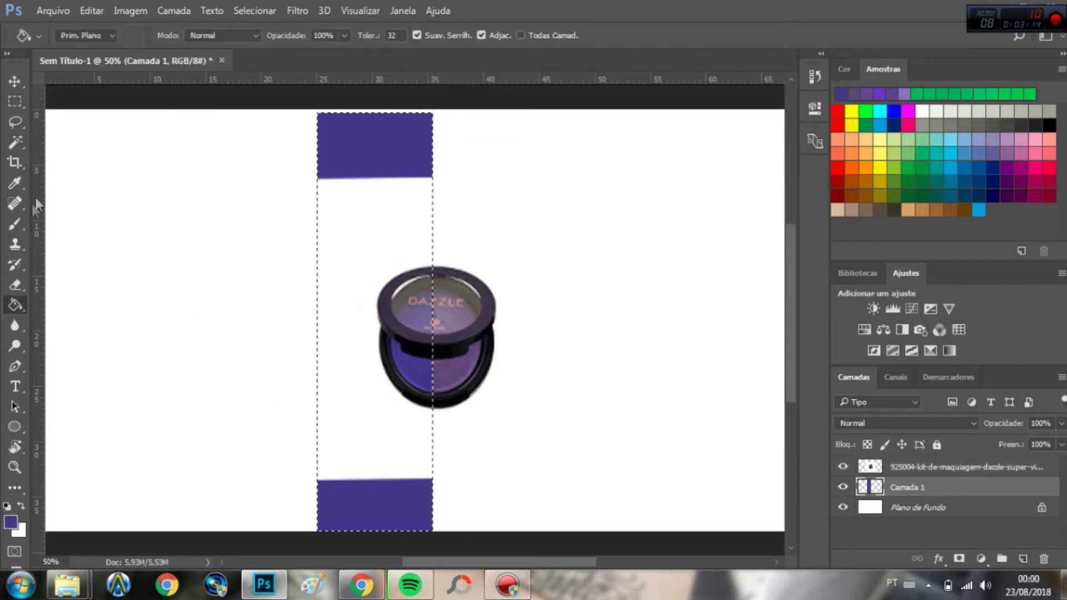
Select a second column to the right and fill it with a lighter purple sampled from the compact.
{"action": "key", "text": "m"}
{"action": "left_click_drag", "start_coordinate": [433, 116], "coordinate": [535, 531]}
{"action": "key", "text": "i"}
{"action": "left_click", "coordinate": [455, 317]}
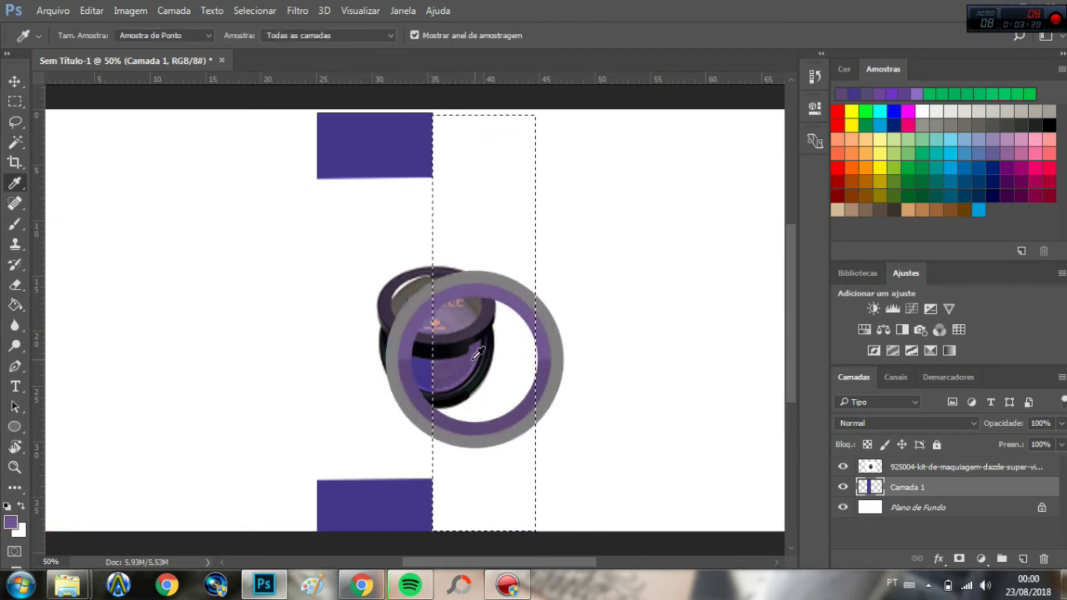
{"action": "left_click", "coordinate": [448, 333]}
{"action": "left_click", "coordinate": [15, 305]}
{"action": "left_click", "coordinate": [483, 145]}
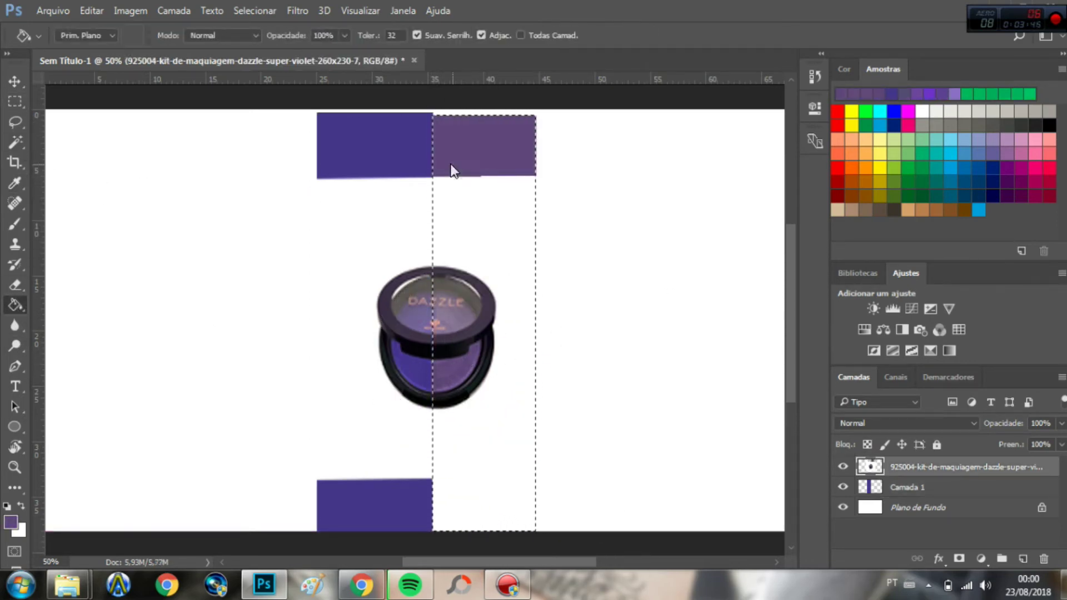
Magic Wand the compact's white background and delete it, then zoom in on the compact.
{"action": "key", "text": "ctrl+z"}
{"action": "left_click", "coordinate": [906, 487]}
{"action": "left_click", "coordinate": [495, 150]}
{"action": "key", "text": "m"}
{"action": "key", "text": "w"}
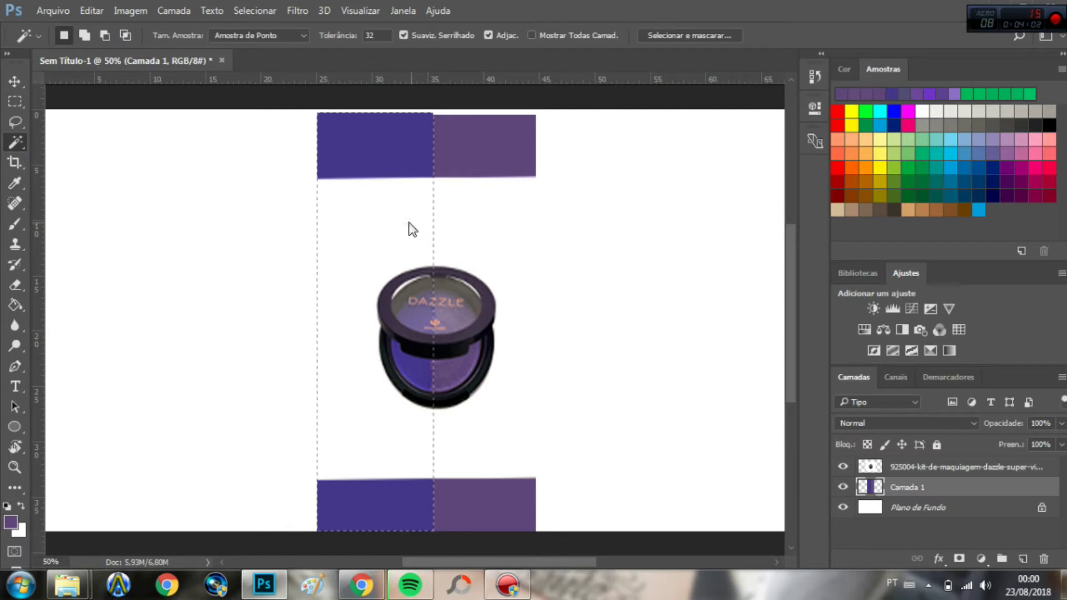
{"action": "key", "text": "alt+bracketright"}
{"action": "left_click", "coordinate": [400, 429]}
{"action": "key", "text": "Delete"}
{"action": "key", "text": "ctrl+plus"}
{"action": "key", "text": "ctrl+plus"}
{"action": "left_click", "coordinate": [491, 243]}
Try erasing the leftover white fringe with a 9 px soft eraser, zoomed to 200%.
{"action": "key", "text": "ctrl+d"}
{"action": "right_click", "coordinate": [15, 224]}
{"action": "left_click", "coordinate": [15, 285]}
{"action": "left_click", "coordinate": [82, 35]}
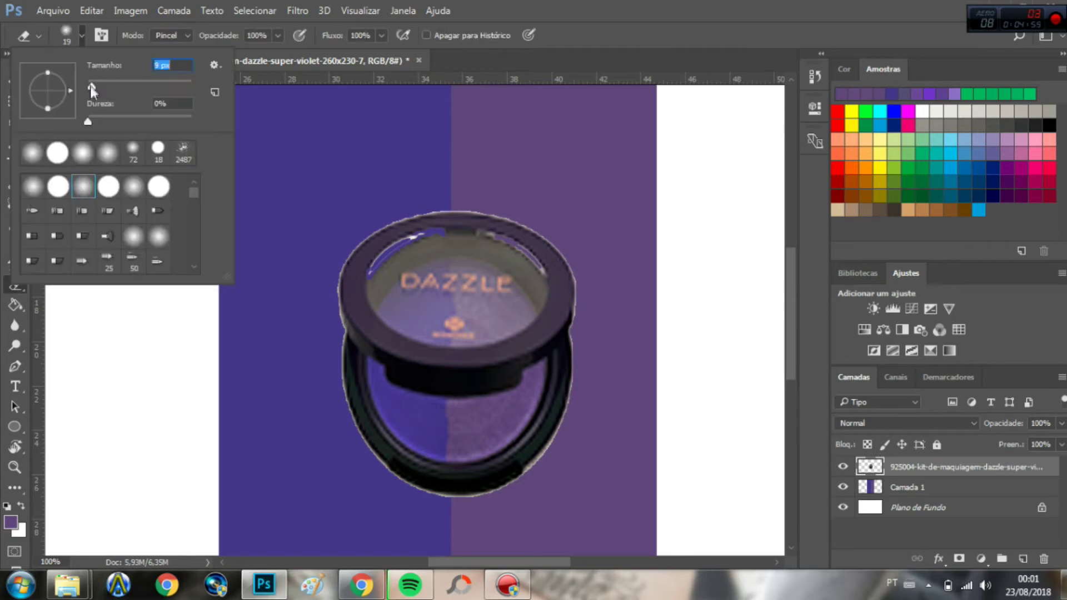
{"action": "left_click_drag", "start_coordinate": [92, 89], "coordinate": [90, 89]}
{"action": "left_click", "coordinate": [391, 245]}
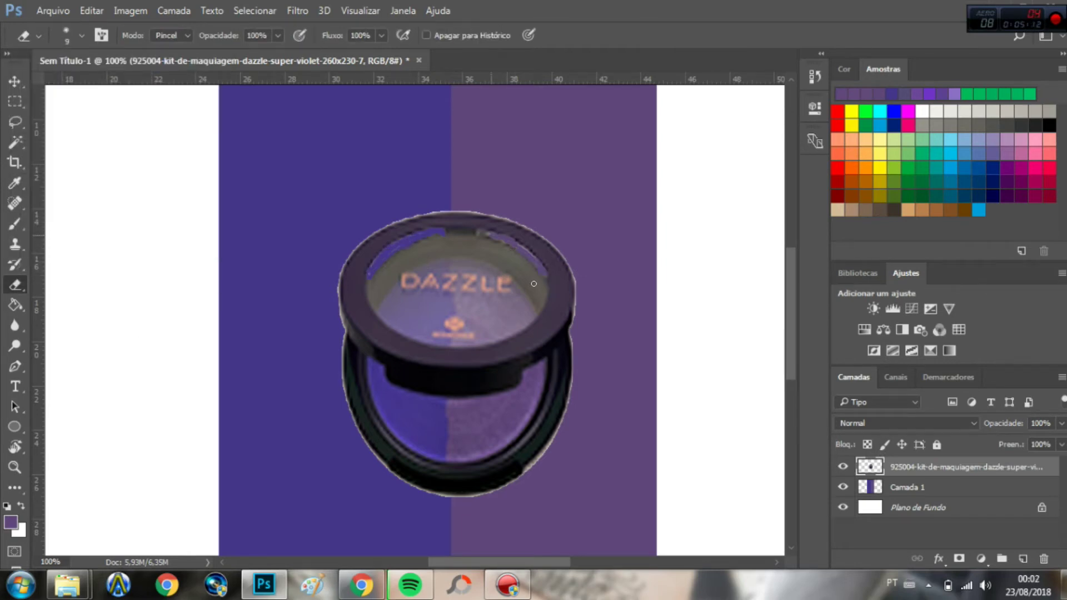
{"action": "key", "text": "w"}
{"action": "left_click", "coordinate": [310, 377]}
{"action": "key", "text": "ctrl+plus"}
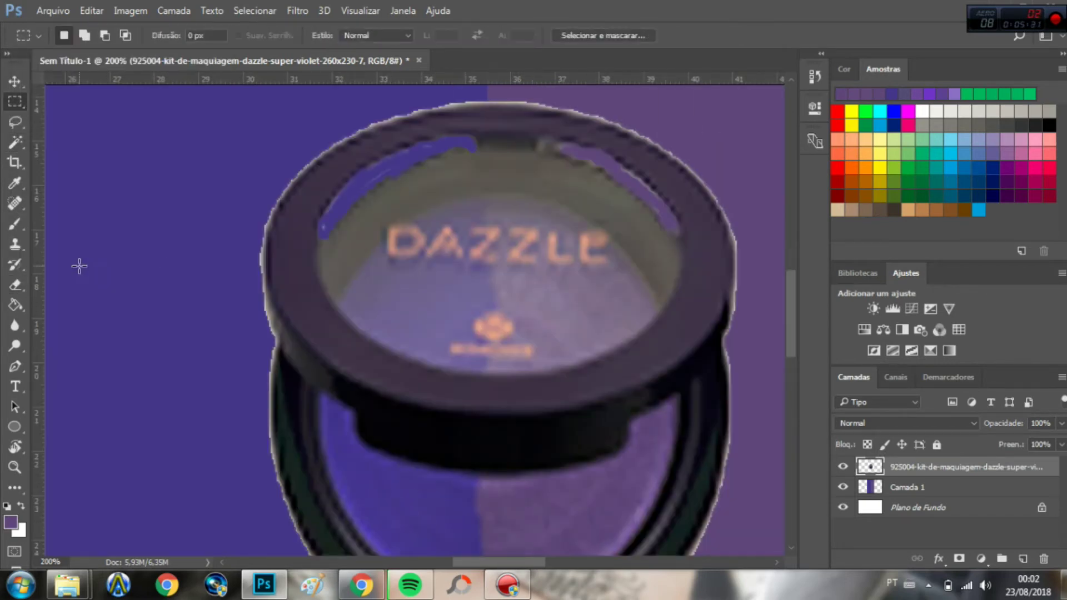
{"action": "key", "text": "e"}
Add a layer mask to the compact and paint black over the fringe on its right and top edges.
{"action": "left_click", "coordinate": [956, 558]}
{"action": "scroll", "coordinate": [500, 333], "scroll_direction": "down", "scroll_amount": 3}
{"action": "key", "text": "b"}
{"action": "left_click", "coordinate": [82, 35]}
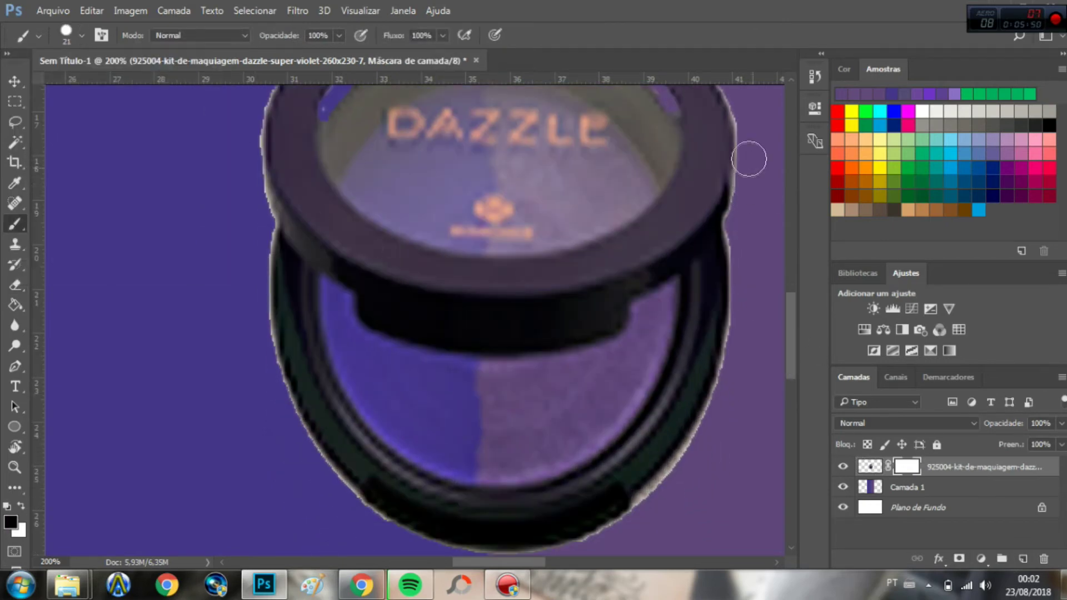
{"action": "left_click_drag", "start_coordinate": [739, 245], "coordinate": [667, 495]}
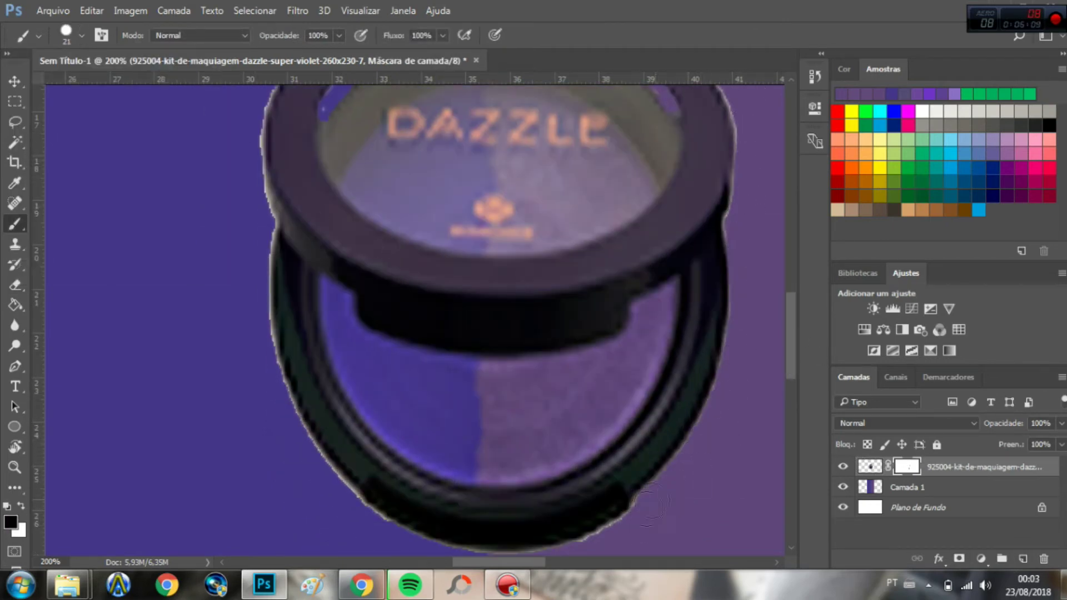
{"action": "mouse_move", "coordinate": [342, 506]}
{"action": "left_mouse_down"}
{"action": "mouse_move", "coordinate": [267, 376]}
{"action": "mouse_move", "coordinate": [247, 105]}
{"action": "left_mouse_up"}
{"action": "scroll", "coordinate": [611, 408], "scroll_direction": "down", "scroll_amount": 2}
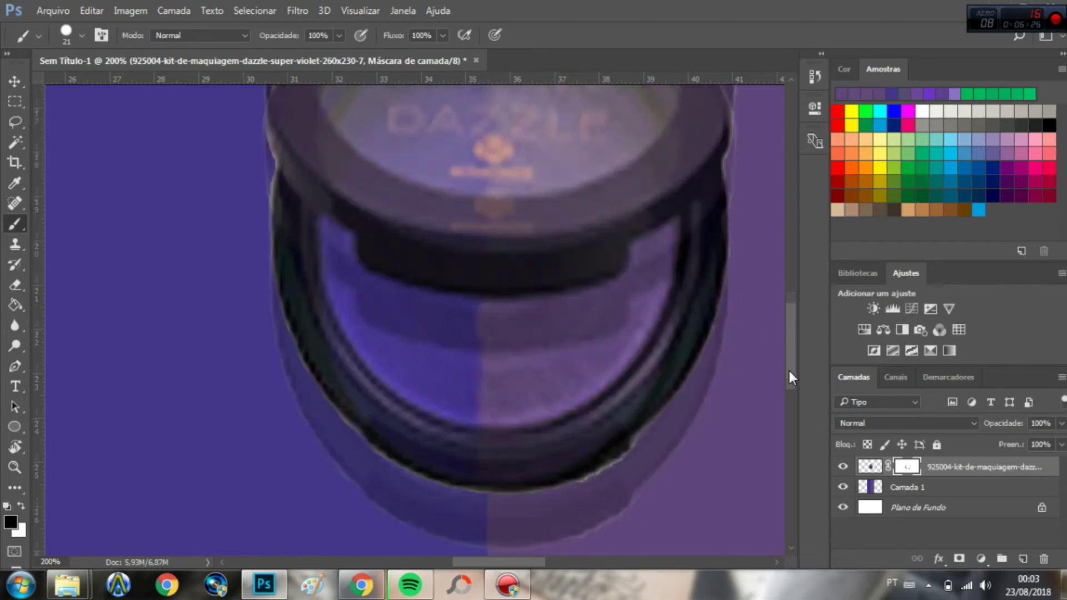
{"action": "scroll", "coordinate": [739, 395], "scroll_direction": "up", "scroll_amount": 5}
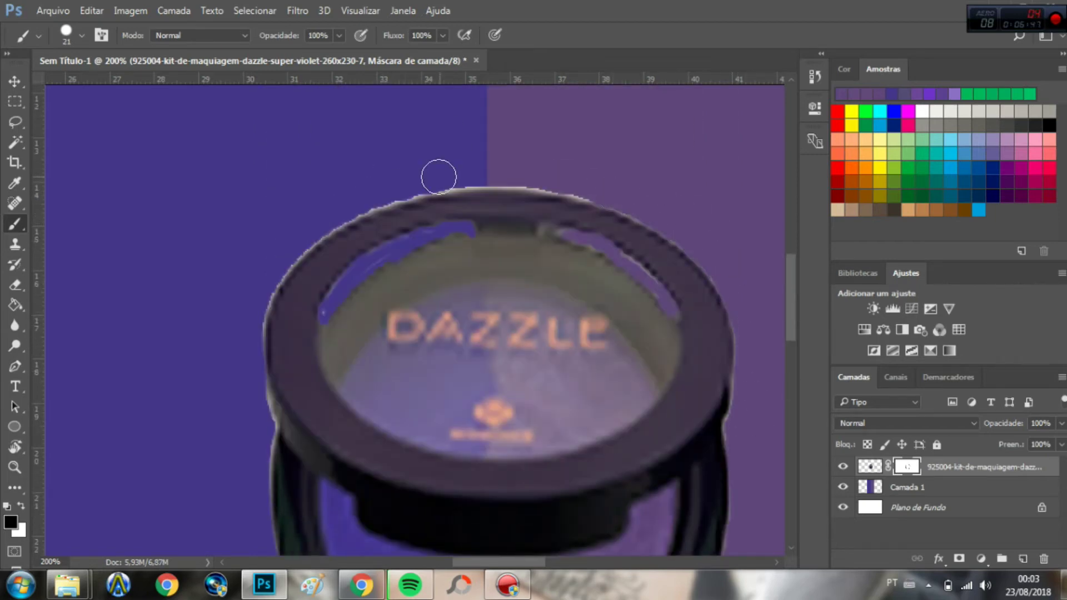
{"action": "left_click_drag", "start_coordinate": [581, 183], "coordinate": [452, 176]}
{"action": "left_click", "coordinate": [81, 35]}
Reduce the mask brush size to 7.
{"action": "double_click", "coordinate": [56, 149]}
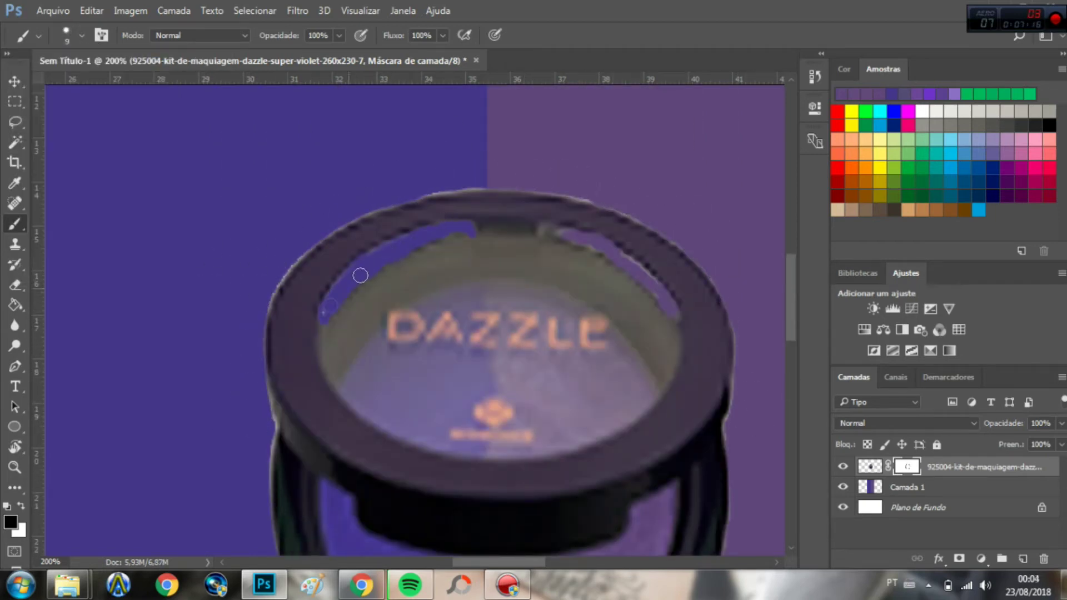
{"action": "left_click", "coordinate": [81, 35]}
{"action": "double_click", "coordinate": [26, 115]}
{"action": "left_click", "coordinate": [81, 35]}
{"action": "left_click", "coordinate": [55, 179]}
{"action": "key", "text": "Return"}
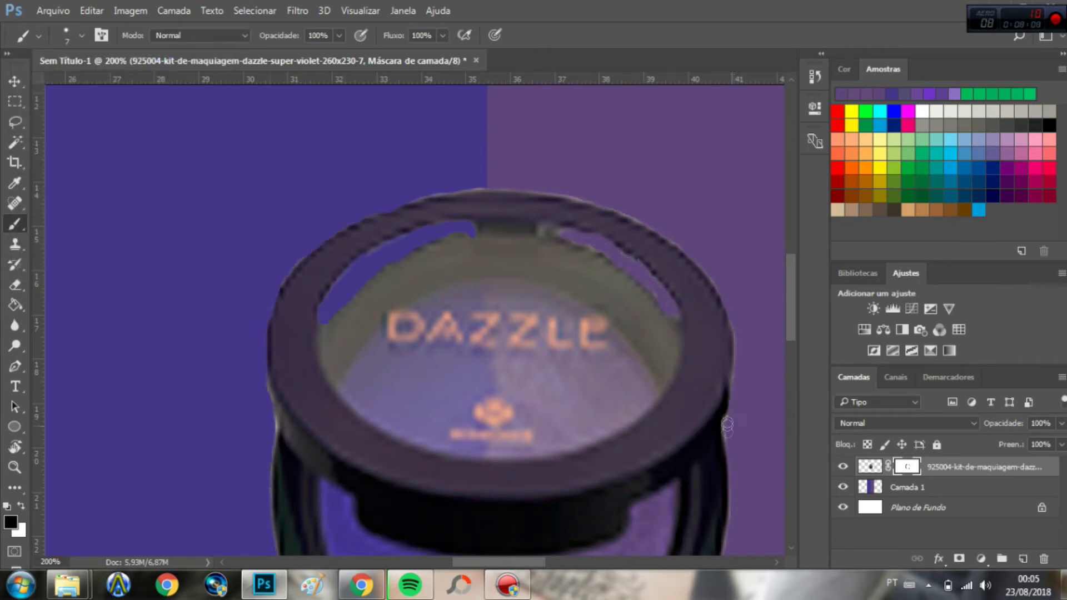
Zoom out to the whole banner and begin free-transforming the striped background layer.
{"action": "key", "text": "x"}
{"action": "key", "text": "x"}
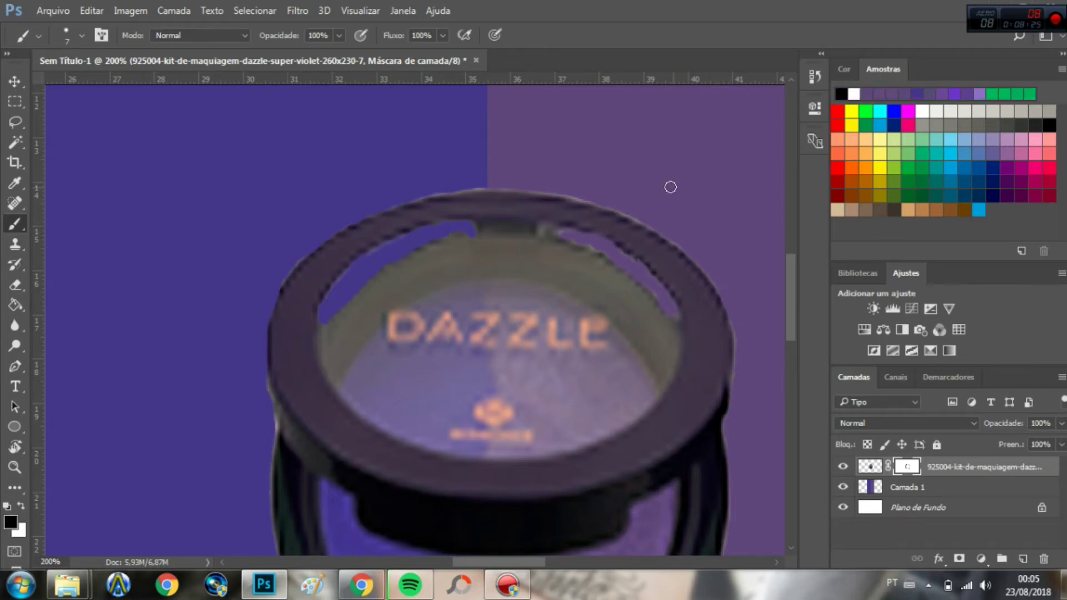
{"action": "key", "text": "ctrl+minus"}
{"action": "key", "text": "ctrl+minus"}
{"action": "key", "text": "ctrl+minus"}
{"action": "left_click", "coordinate": [906, 487]}
{"action": "key", "text": "ctrl+t"}
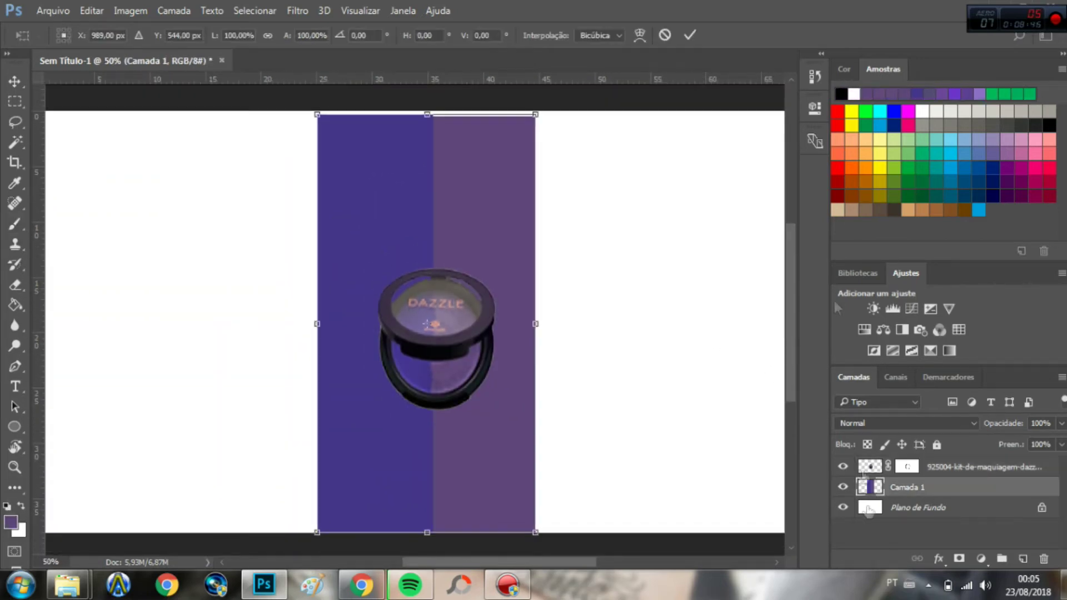
Commit the stripes' transform and shrink the compact slightly.
{"action": "key", "text": "Return"}
{"action": "key", "text": "alt+bracketright"}
{"action": "key", "text": "ctrl+t"}
{"action": "left_click_drag", "start_coordinate": [500, 262], "coordinate": [489, 281]}
{"action": "key", "text": "Return"}
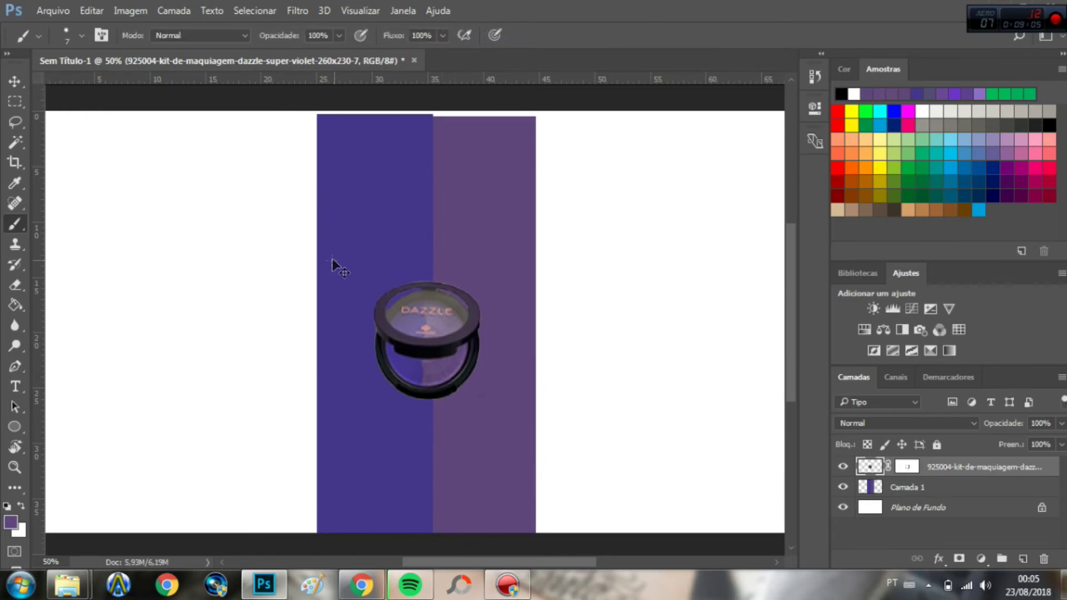
{"action": "key", "text": "ctrl+t"}
{"action": "key", "text": "Return"}
Place the dazzle-hinode logo from the product images folder into the banner, enlarged.
{"action": "key", "text": "b"}
{"action": "left_click", "coordinate": [67, 585]}
{"action": "left_click", "coordinate": [278, 501]}
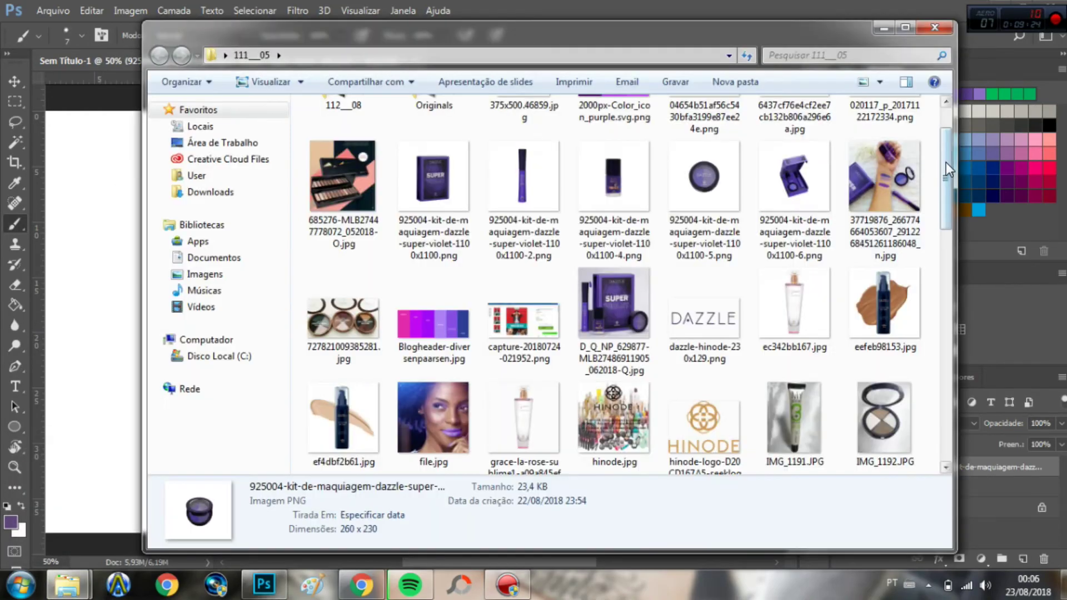
{"action": "scroll", "coordinate": [946, 302], "scroll_direction": "down", "scroll_amount": 3}
{"action": "scroll", "coordinate": [946, 302], "scroll_direction": "down", "scroll_amount": 5}
{"action": "scroll", "coordinate": [946, 303], "scroll_direction": "down", "scroll_amount": 5}
{"action": "mouse_move", "coordinate": [695, 262]}
{"action": "left_mouse_down"}
{"action": "mouse_move", "coordinate": [405, 317]}
{"action": "mouse_move", "coordinate": [531, 139]}
{"action": "left_mouse_up"}
{"action": "key", "text": "Return"}
Rasterize the logo and raise its Hue/Saturation lightness to turn it white.
{"action": "left_click", "coordinate": [174, 11]}
{"action": "left_click", "coordinate": [451, 452]}
{"action": "key", "text": "ctrl+u"}
{"action": "left_click_drag", "start_coordinate": [695, 379], "coordinate": [736, 382]}
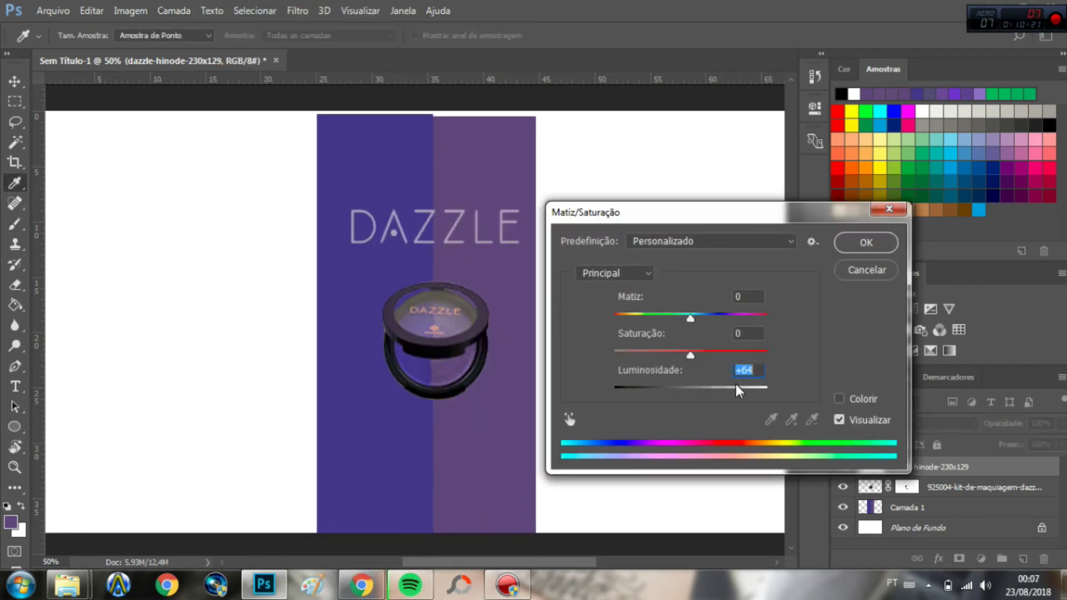
{"action": "left_click", "coordinate": [878, 241]}
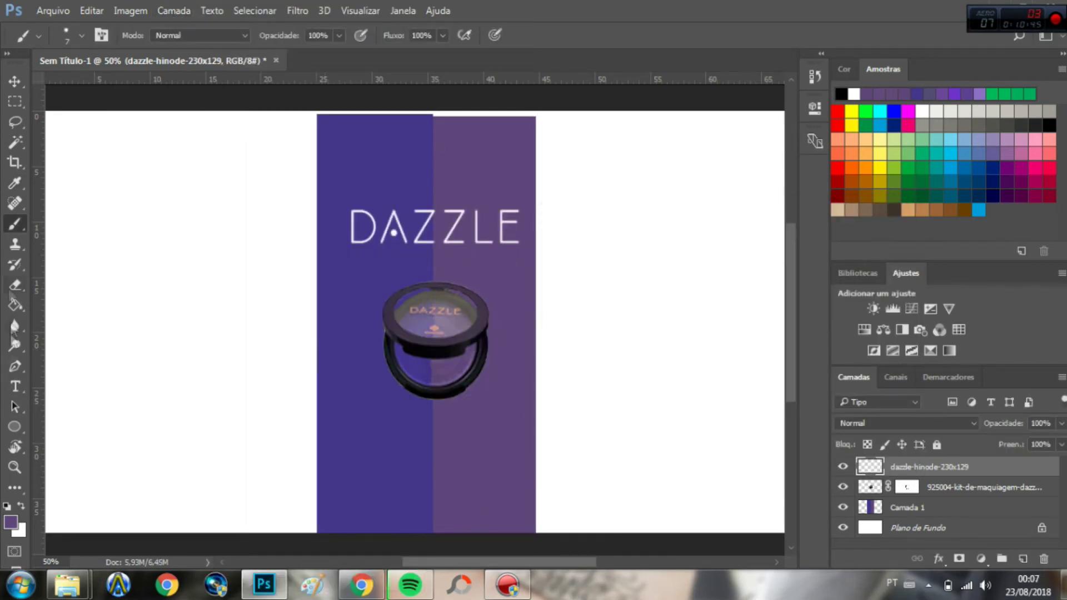
{"action": "key", "text": "t"}
{"action": "left_click", "coordinate": [369, 438]}
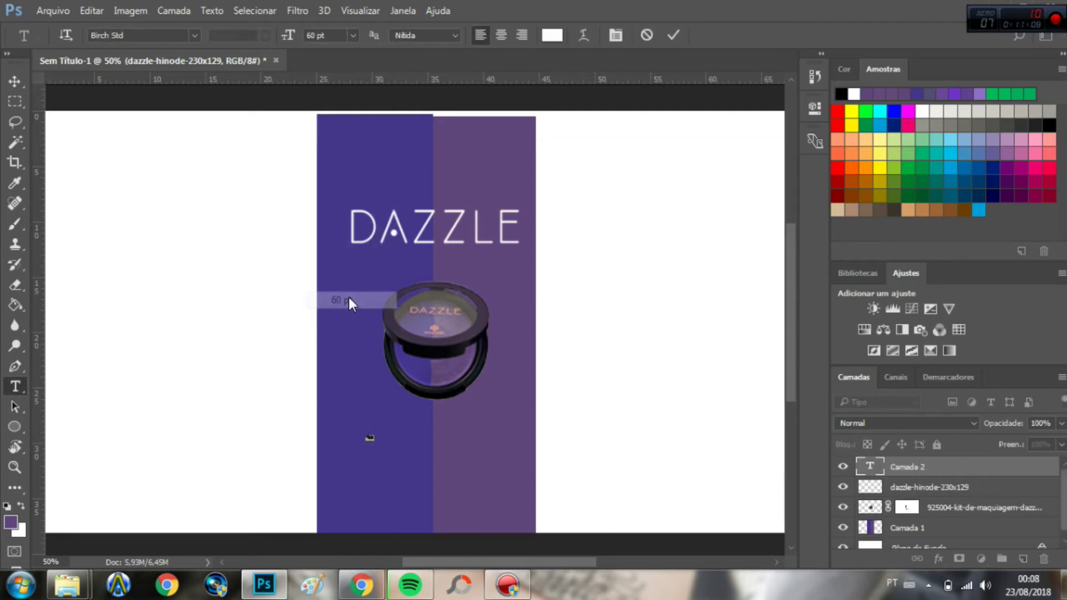
Add 'Violet' in Arial, enlarge it above DAZZLE, and rasterize the text layer.
{"action": "type", "text": "Violet"}
{"action": "left_click", "coordinate": [142, 246]}
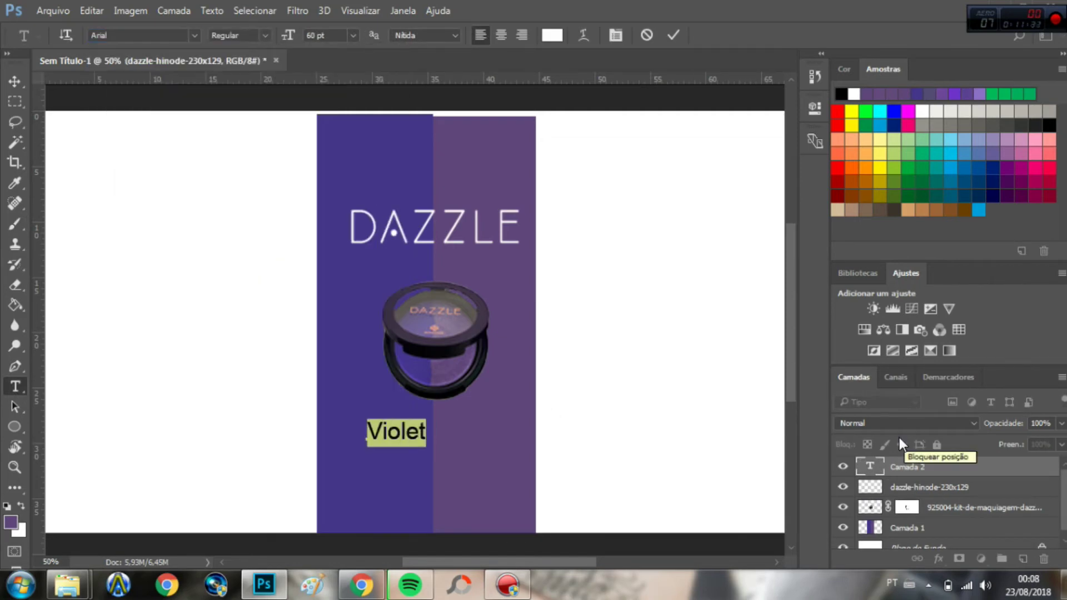
{"action": "key", "text": "ctrl+Return"}
{"action": "key", "text": "ctrl+t"}
{"action": "mouse_move", "coordinate": [426, 447]}
{"action": "left_mouse_down"}
{"action": "mouse_move", "coordinate": [478, 459]}
{"action": "mouse_move", "coordinate": [500, 142]}
{"action": "mouse_move", "coordinate": [486, 179]}
{"action": "left_mouse_up"}
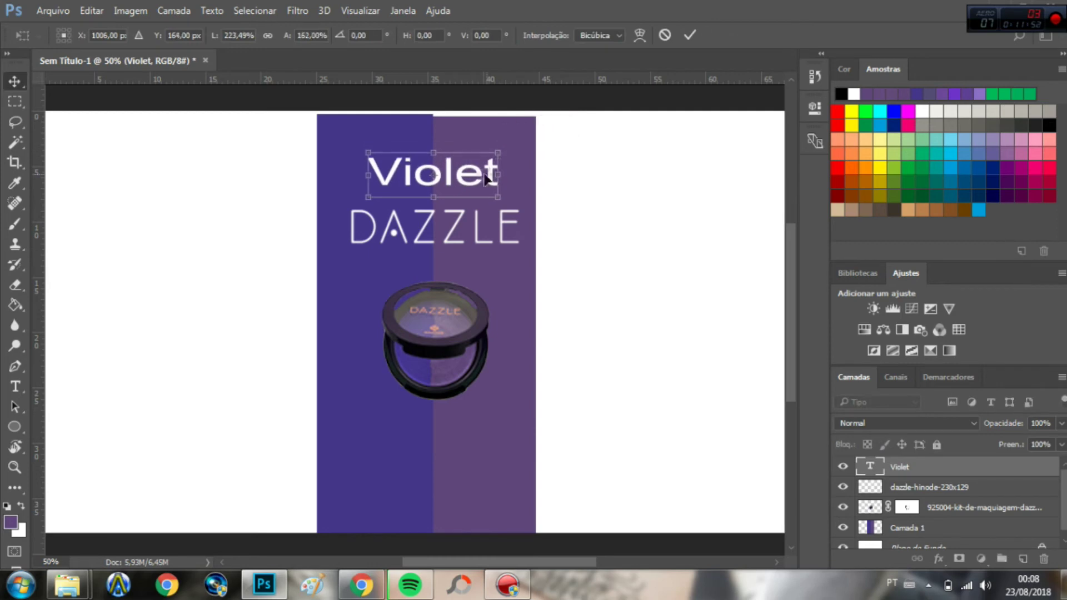
{"action": "key", "text": "Return"}
{"action": "left_click", "coordinate": [174, 11]}
{"action": "left_click", "coordinate": [461, 387]}
{"action": "left_click", "coordinate": [859, 271]}
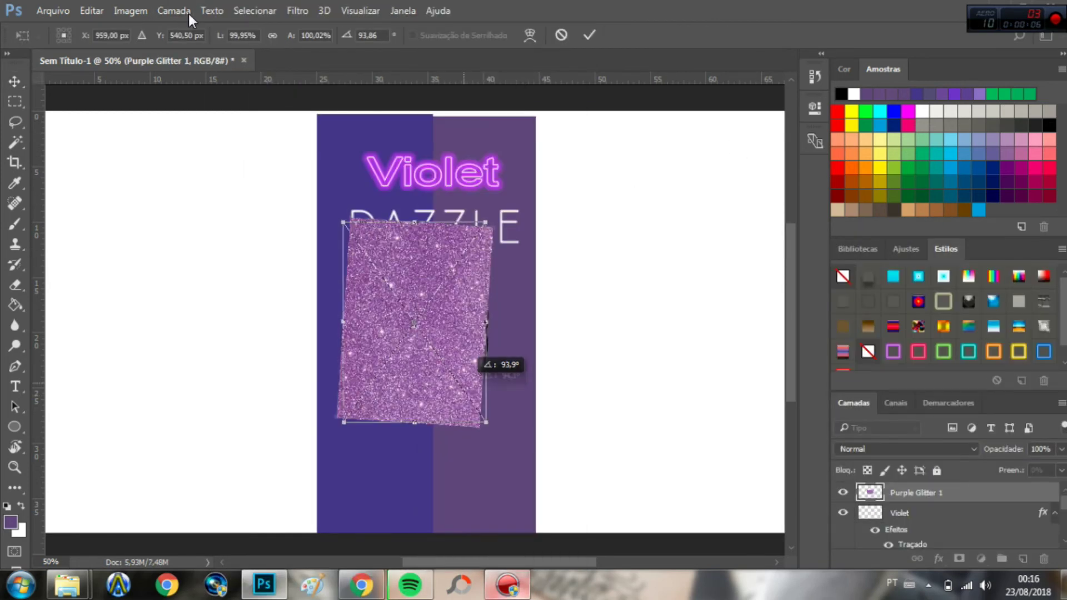
Rotate the Purple Glitter texture, rasterize it, and stretch it over the right stripe.
{"action": "left_click_drag", "start_coordinate": [276, 353], "coordinate": [280, 364]}
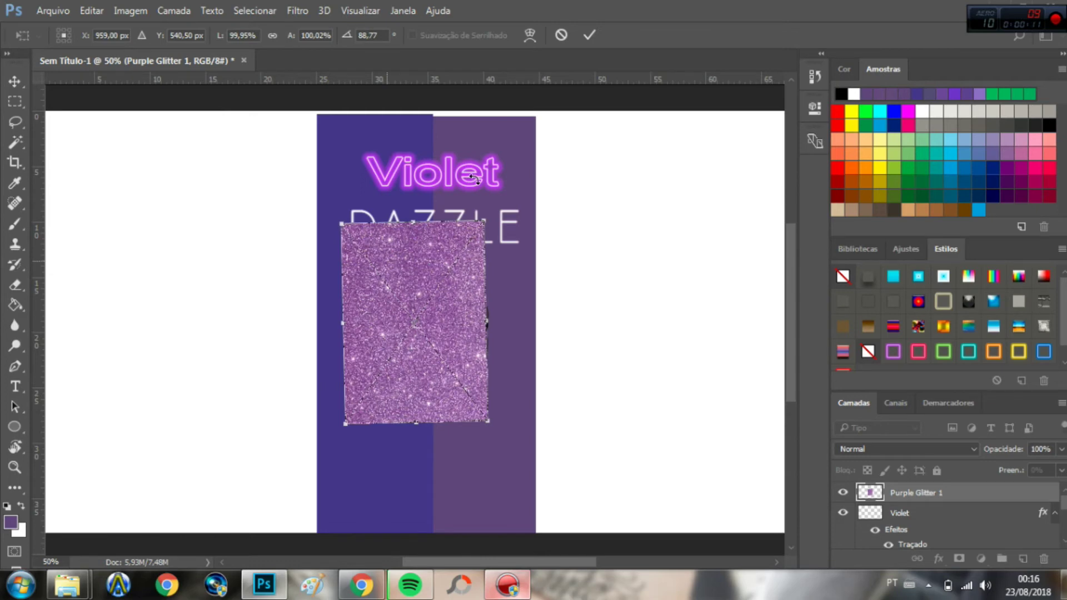
{"action": "double_click", "coordinate": [446, 285]}
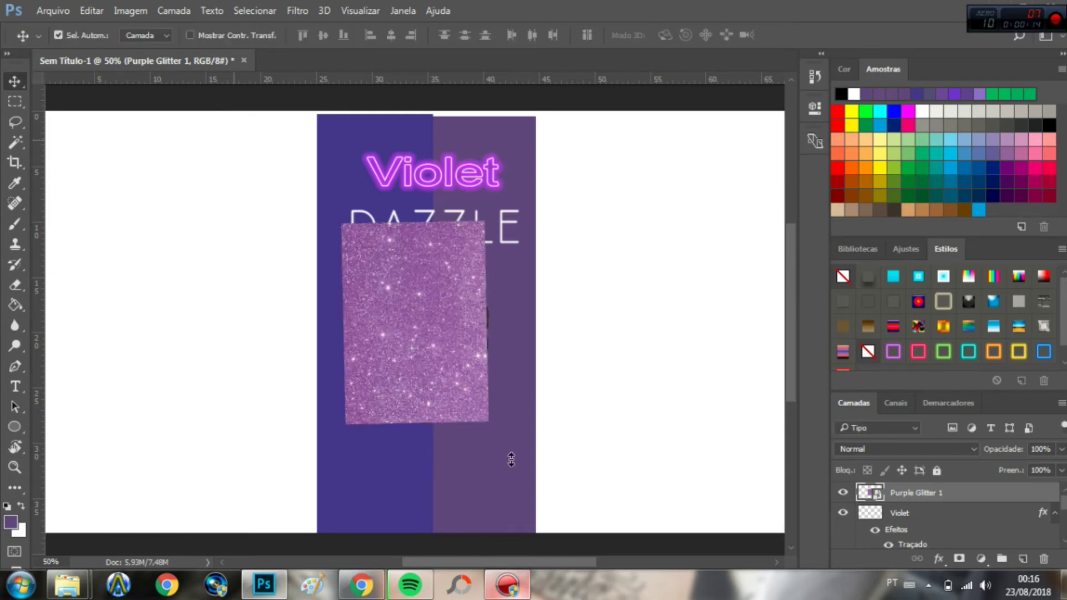
{"action": "key", "text": "alt+c"}
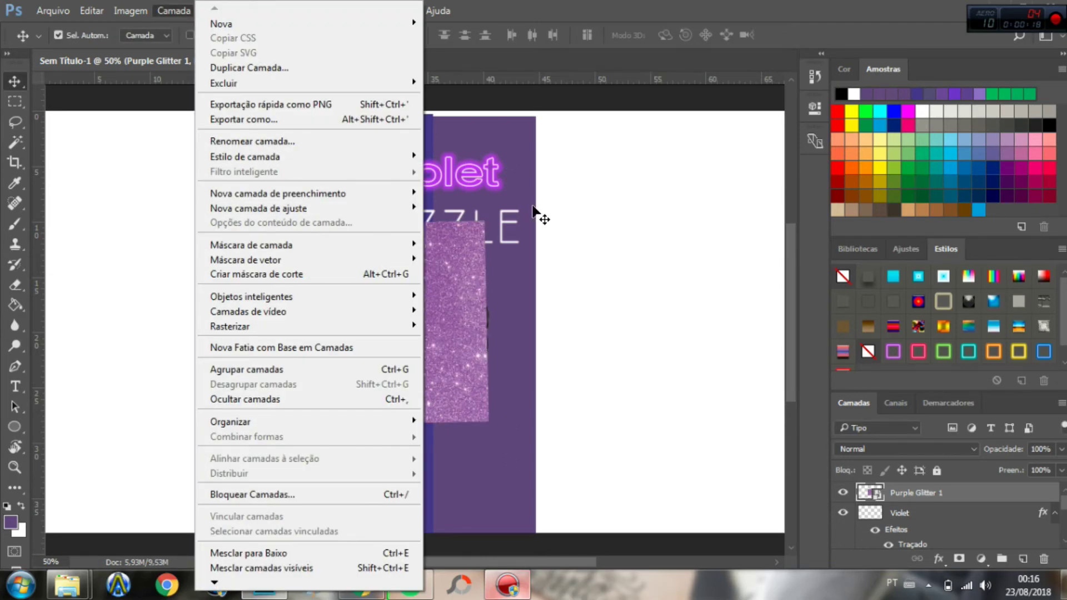
{"action": "key", "text": "z"}
{"action": "key", "text": "c"}
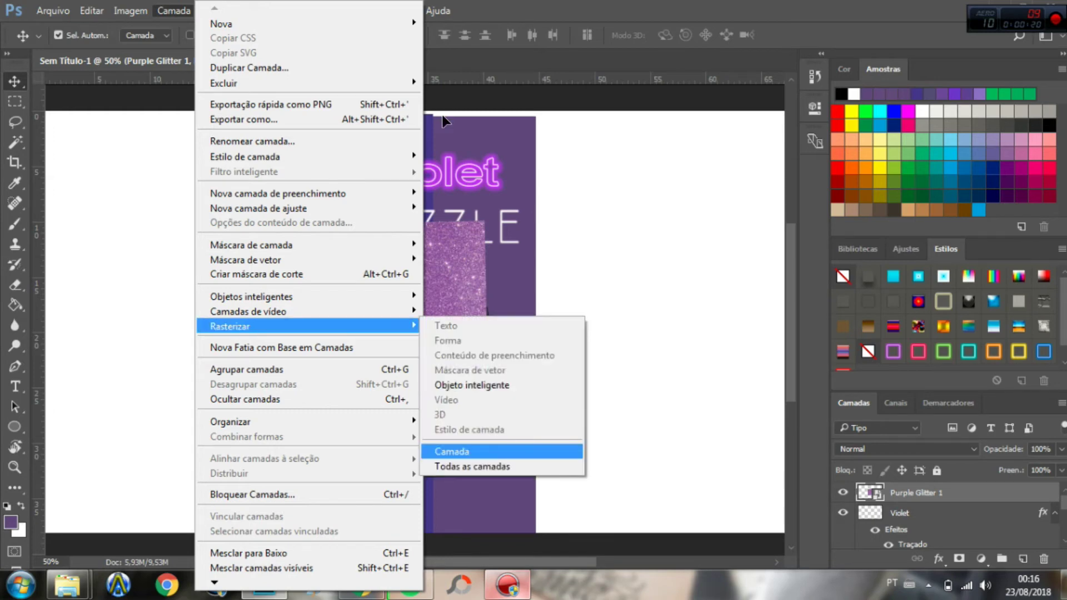
{"action": "key", "text": "Return"}
{"action": "key", "text": "ctrl+t"}
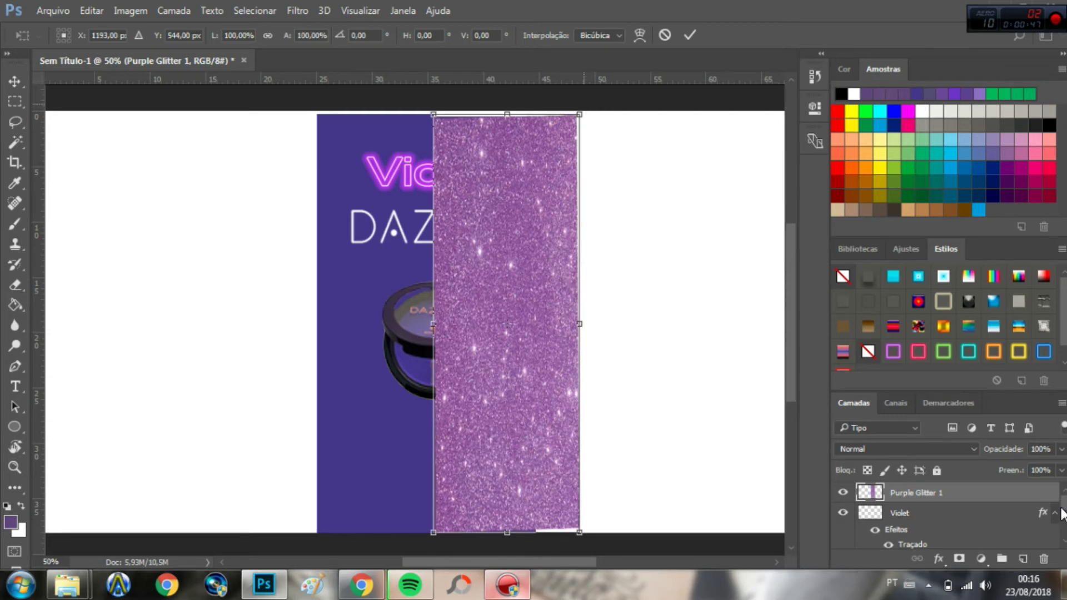
{"action": "key", "text": "Return"}
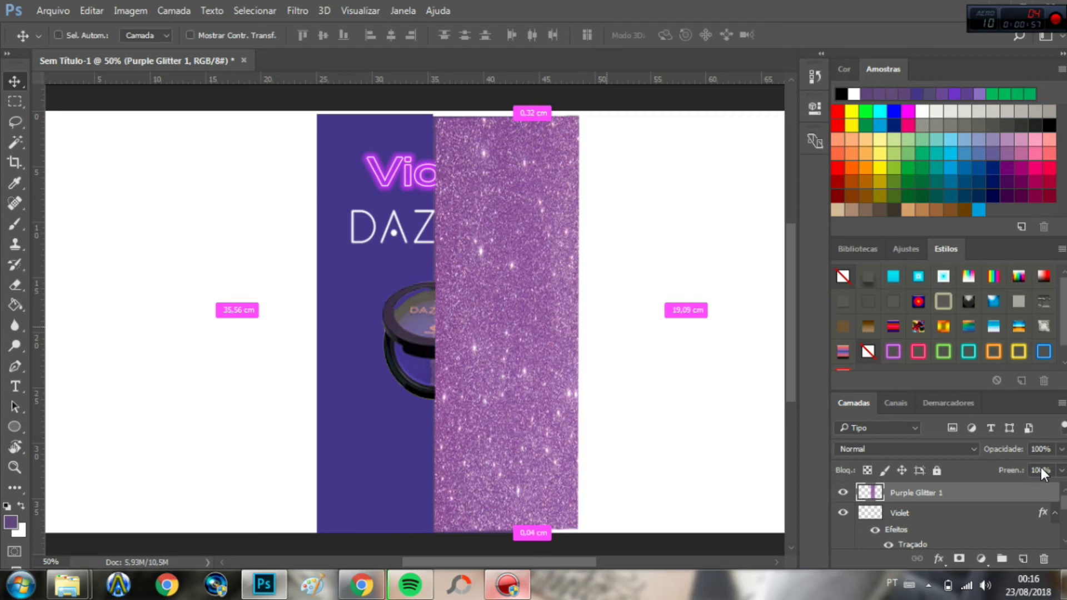
{"action": "key", "text": "ctrl+t"}
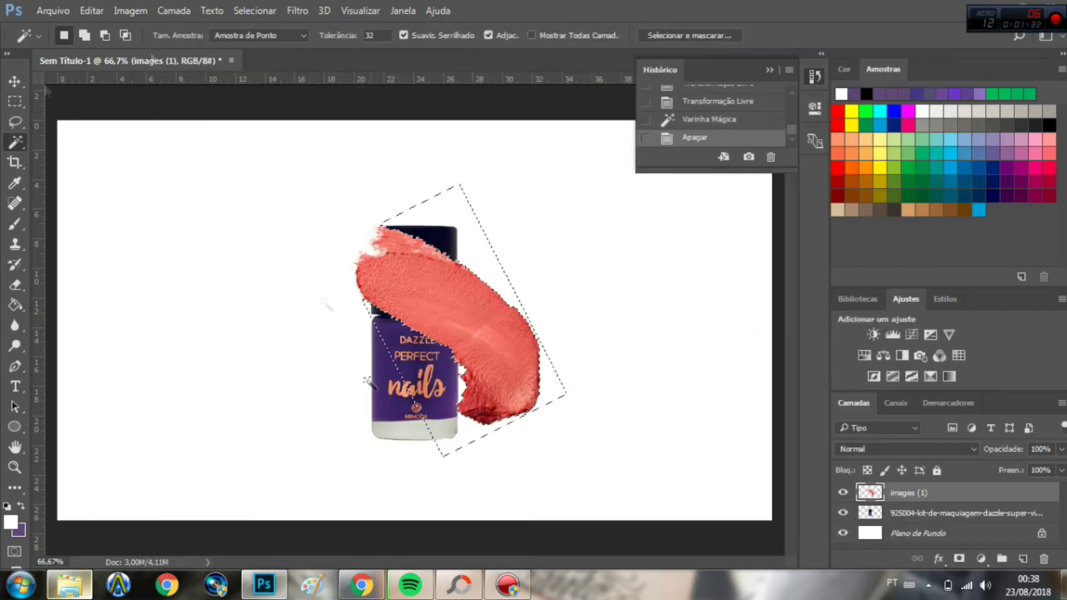
Shift the swatch's hue, saturation and lightness toward a vivid deep purple.
{"action": "left_click_drag", "start_coordinate": [688, 318], "coordinate": [637, 318]}
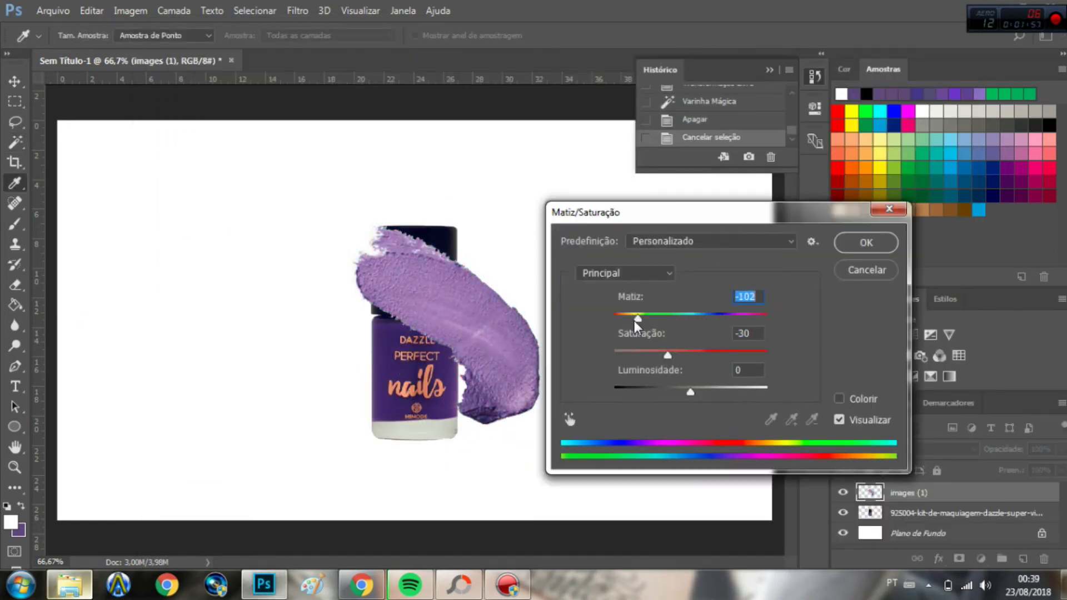
{"action": "left_click_drag", "start_coordinate": [690, 391], "coordinate": [681, 391]}
{"action": "left_click_drag", "start_coordinate": [690, 354], "coordinate": [670, 354]}
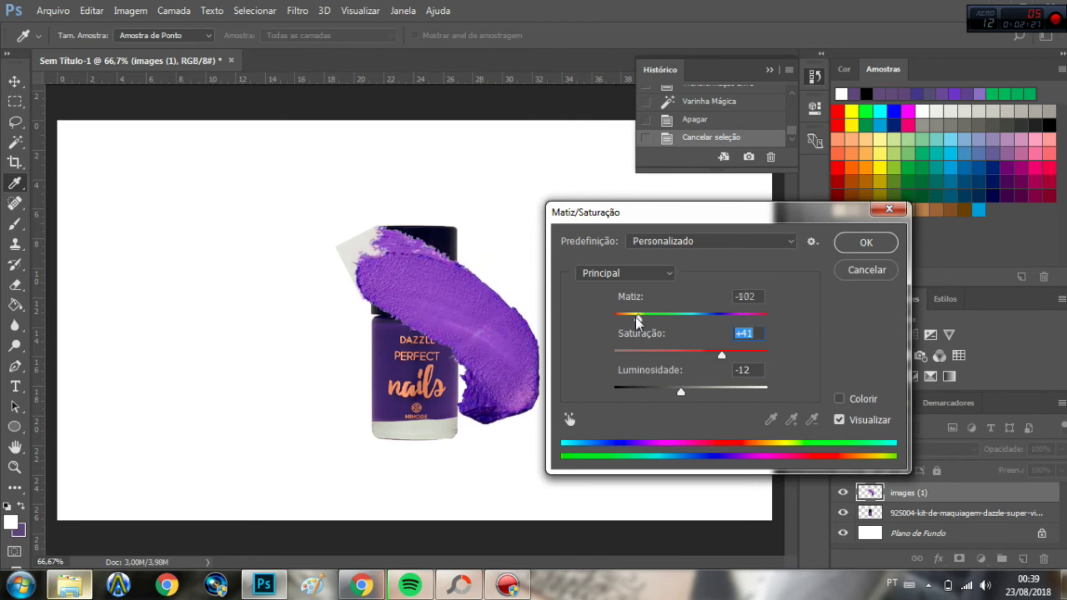
{"action": "left_click_drag", "start_coordinate": [637, 318], "coordinate": [635, 319]}
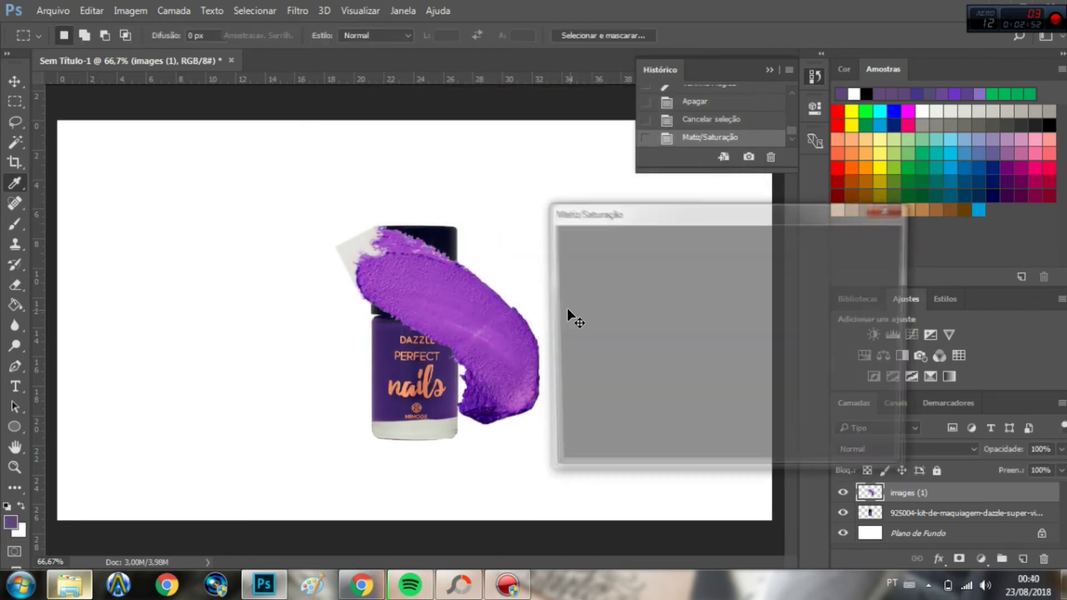
Darken the Blue channel with a Curves adjustment and skip to the next music track.
{"action": "left_click", "coordinate": [711, 240]}
{"action": "left_click", "coordinate": [661, 424]}
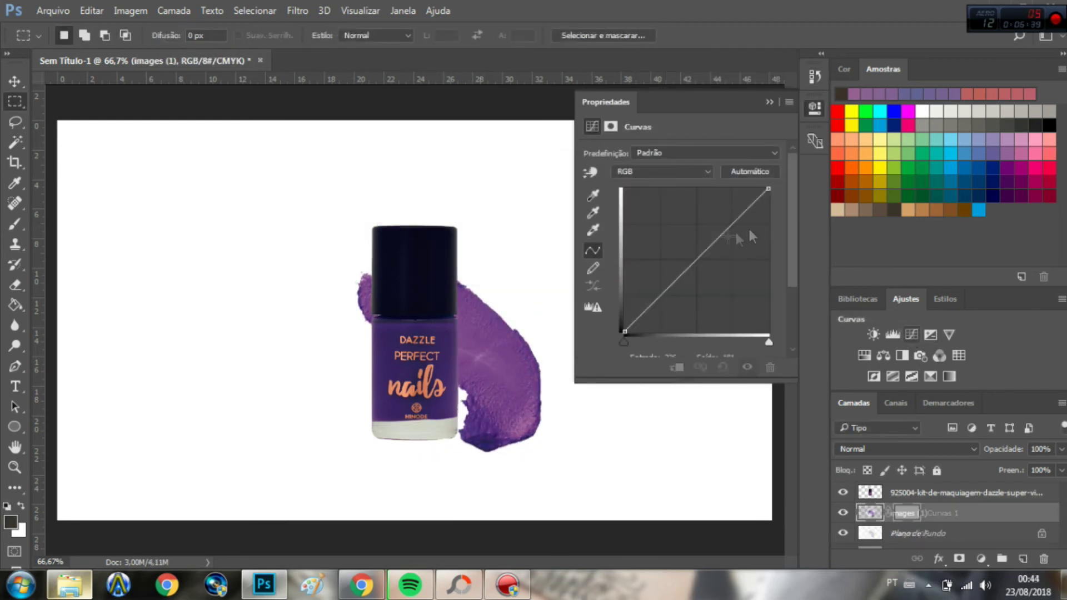
{"action": "left_click_drag", "start_coordinate": [684, 273], "coordinate": [678, 301]}
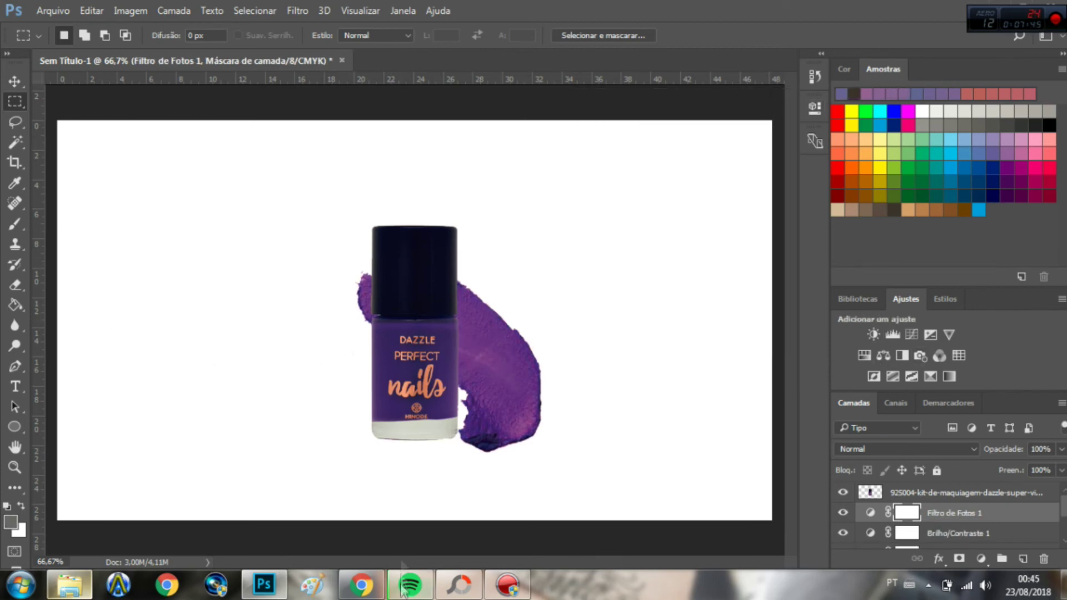
{"action": "left_click", "coordinate": [403, 586]}
{"action": "left_click", "coordinate": [569, 528]}
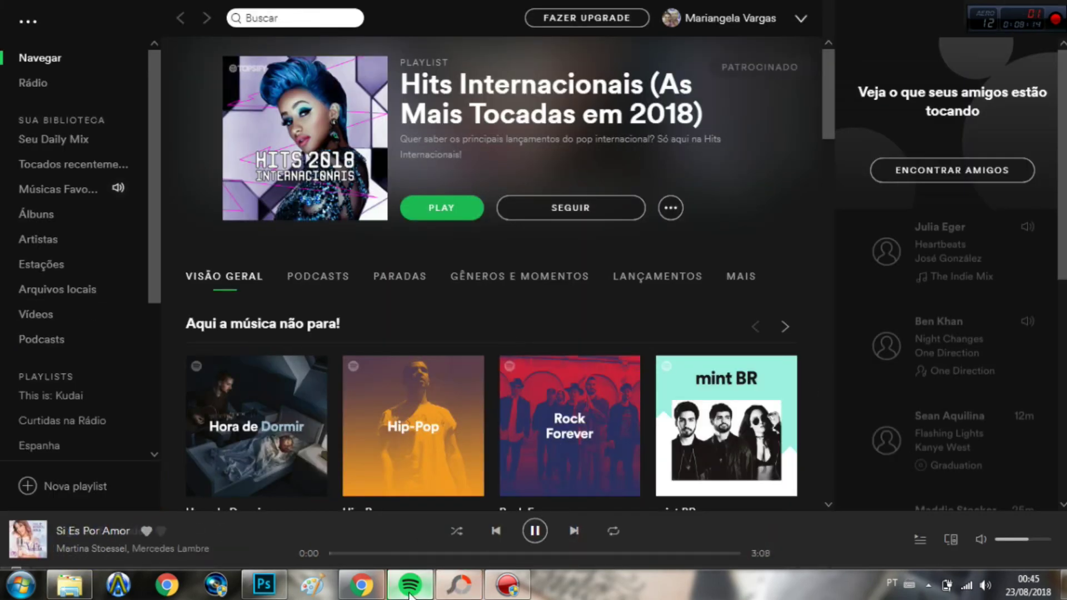
{"action": "left_click", "coordinate": [409, 584]}
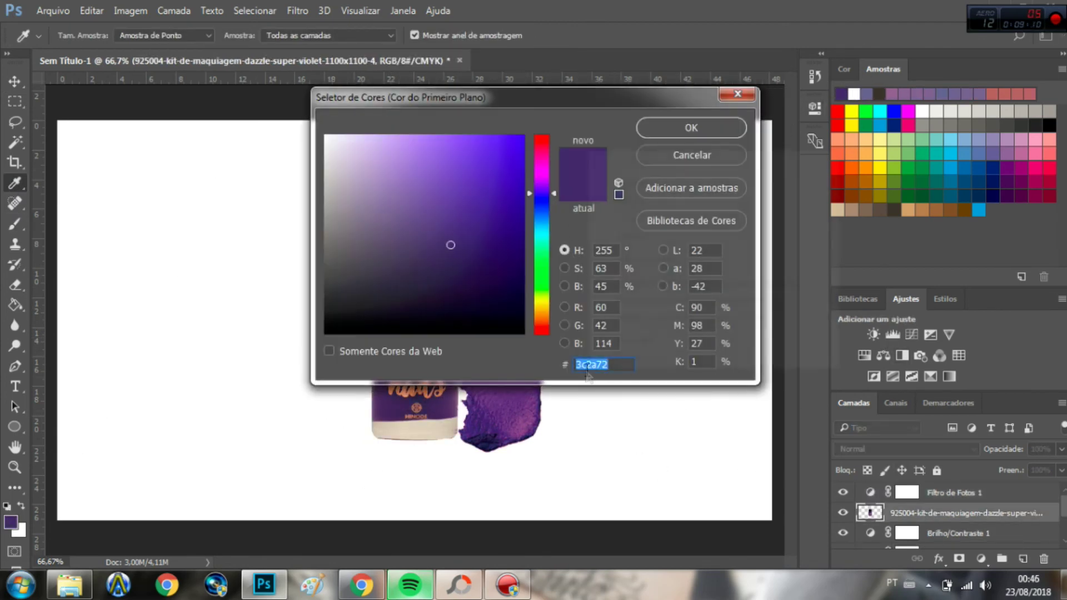
Accept violet #3c2a72 as the Photo Filter colour.
{"action": "left_click", "coordinate": [738, 268]}
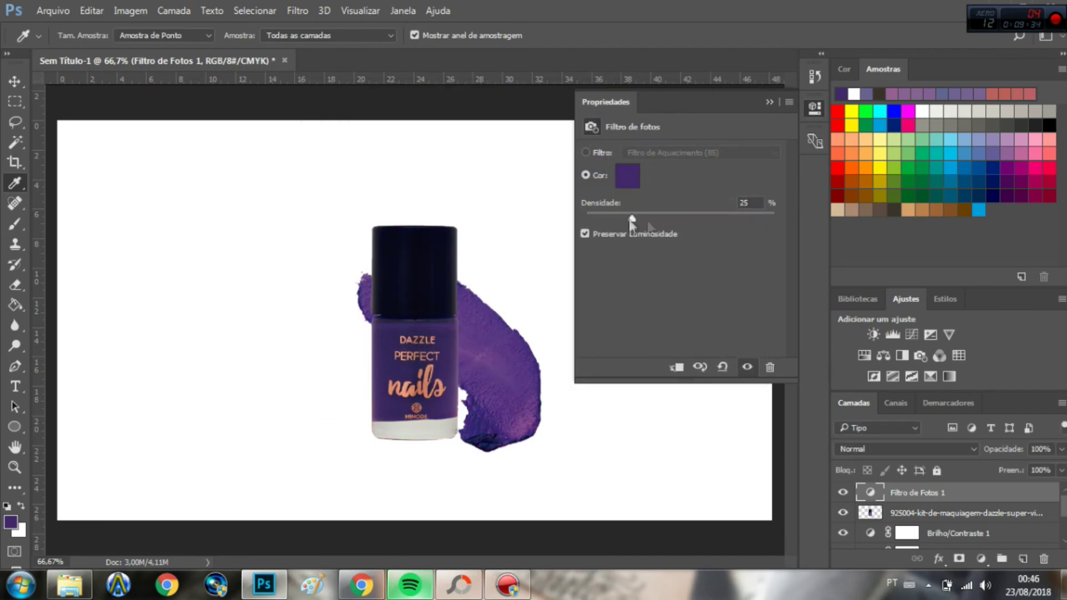